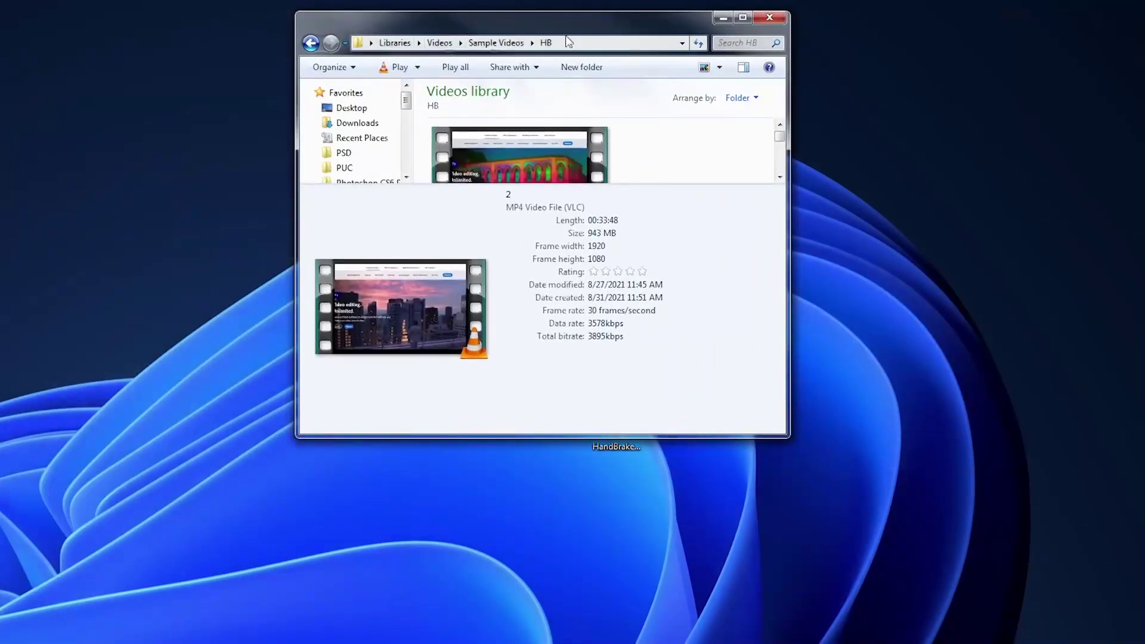
Step: Maximize the HB folder window and compare the length and file size of the videos "2" and "2 Compress"
{"action": "double_click", "coordinate": [567, 38]}
{"action": "left_click", "coordinate": [261, 164]}
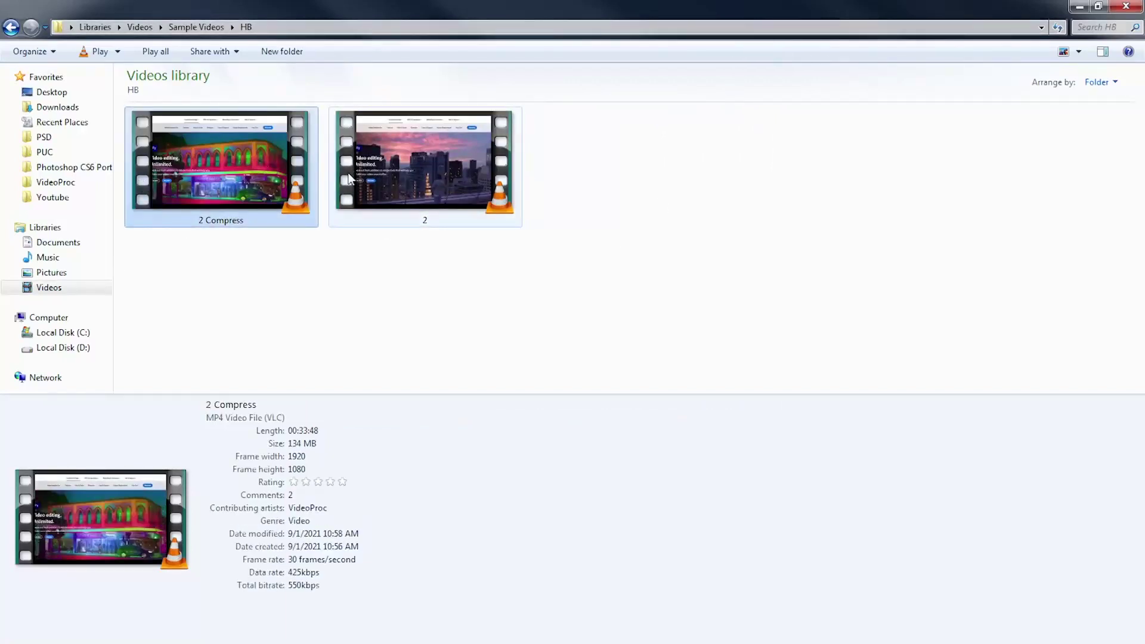
{"action": "left_click", "coordinate": [469, 192]}
{"action": "left_click", "coordinate": [234, 155]}
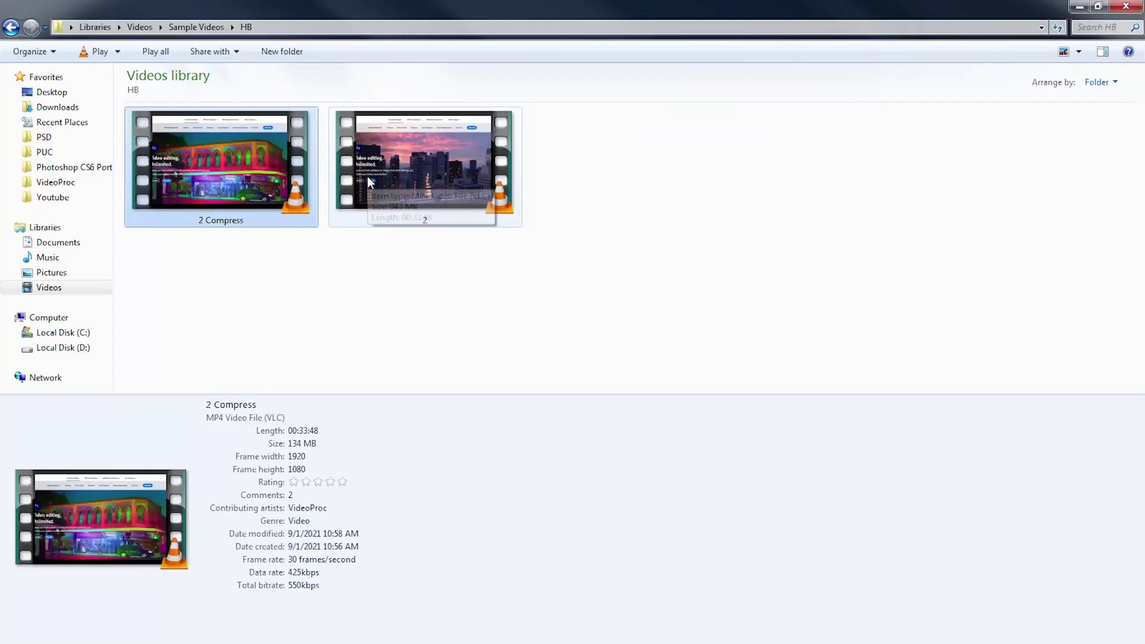
{"action": "left_click", "coordinate": [432, 172]}
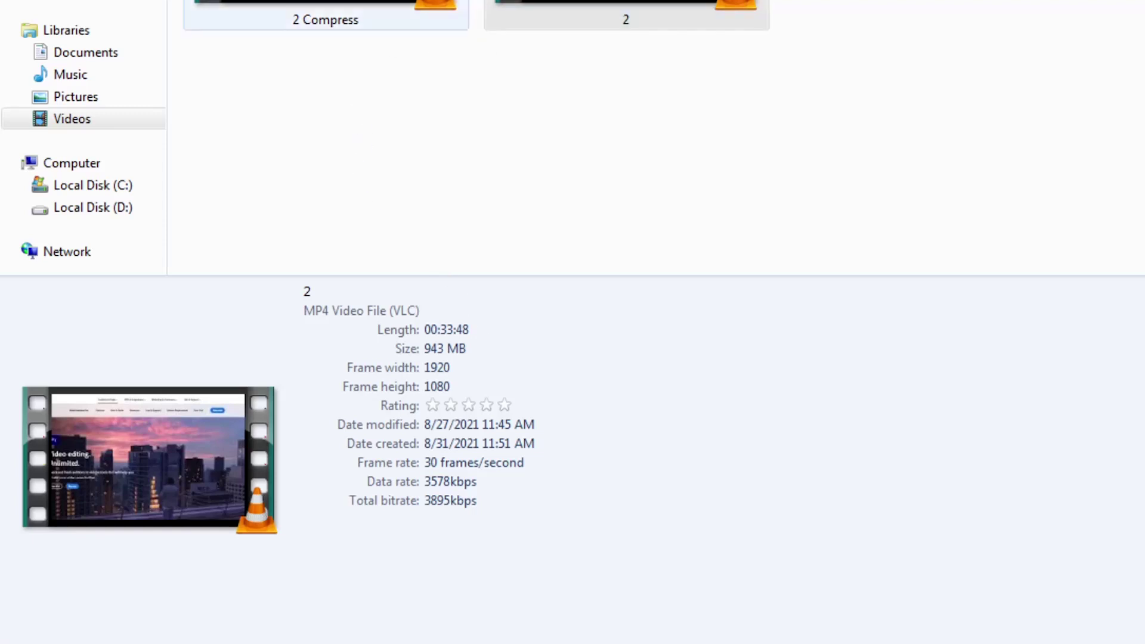
{"action": "left_click", "coordinate": [257, 177]}
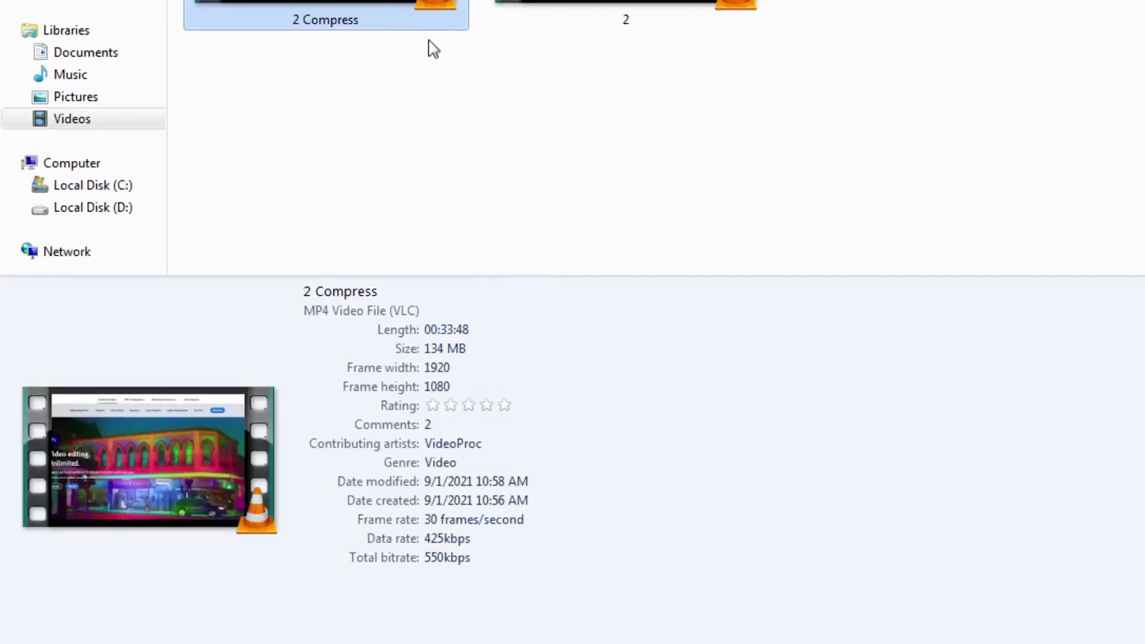
{"action": "key", "text": "Right"}
{"action": "key", "text": "Left"}
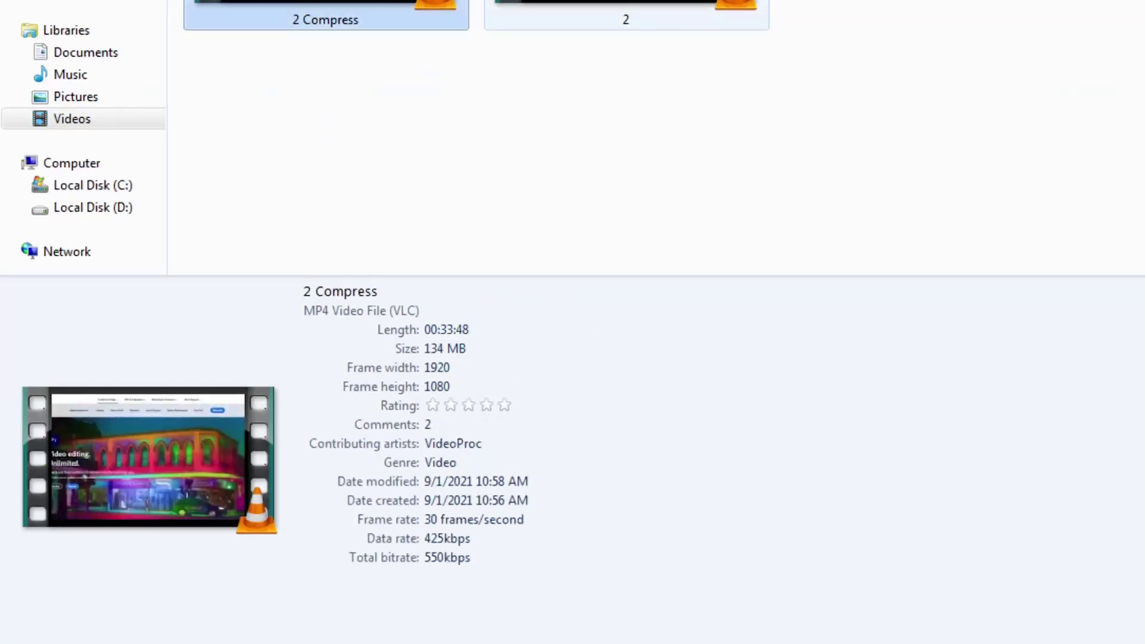
{"action": "key", "text": "Right"}
{"action": "key", "text": "Left"}
{"action": "key", "text": "Right"}
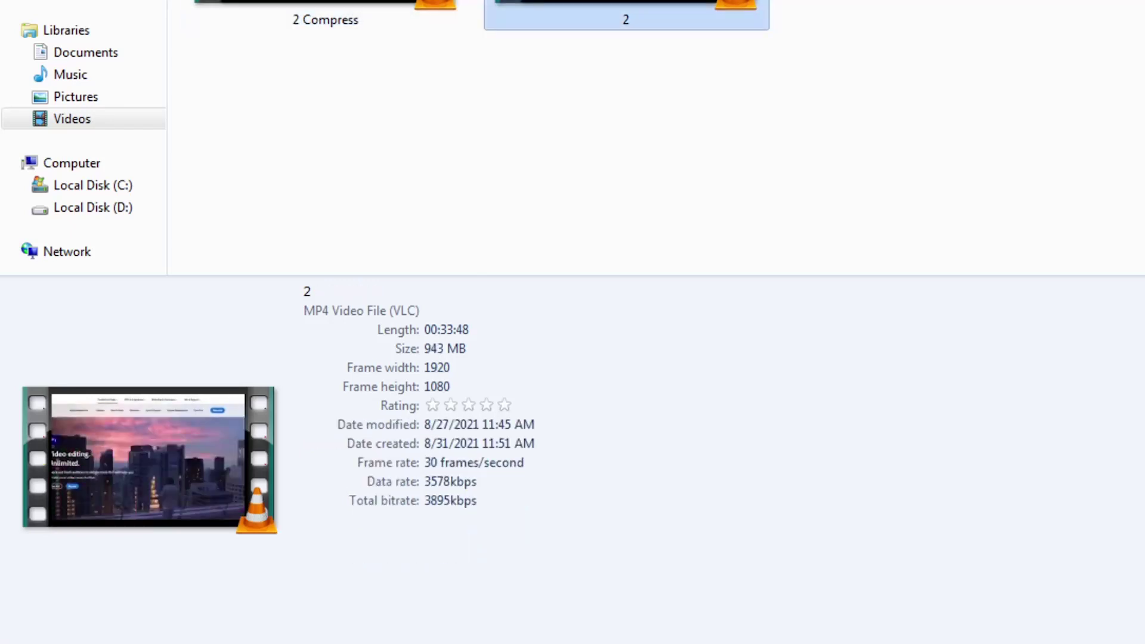
{"action": "key", "text": "Left"}
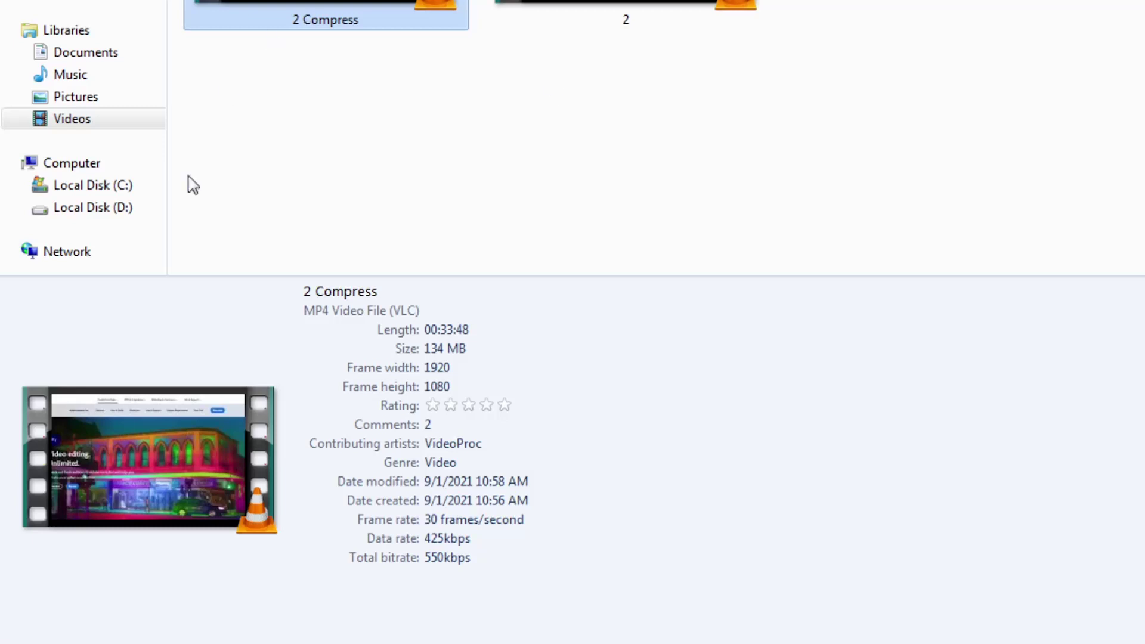
Step: Compare the frame dimensions, frame rate, data rate and total bitrate of the videos "2" and "2 Compress"
{"action": "left_click", "coordinate": [613, 7]}
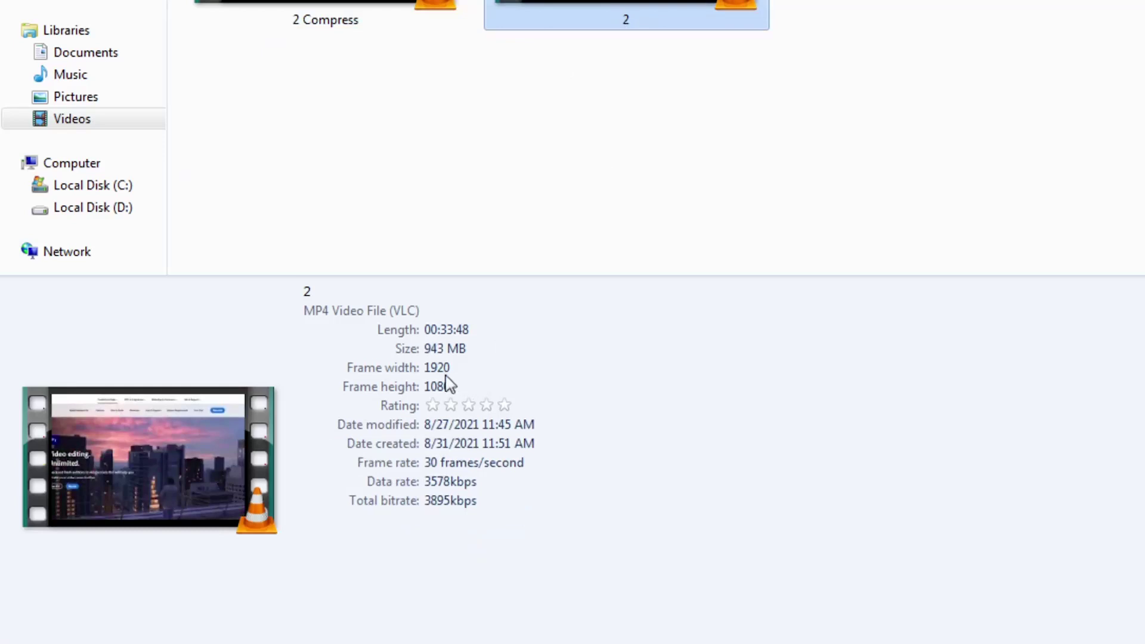
{"action": "left_click", "coordinate": [325, 15]}
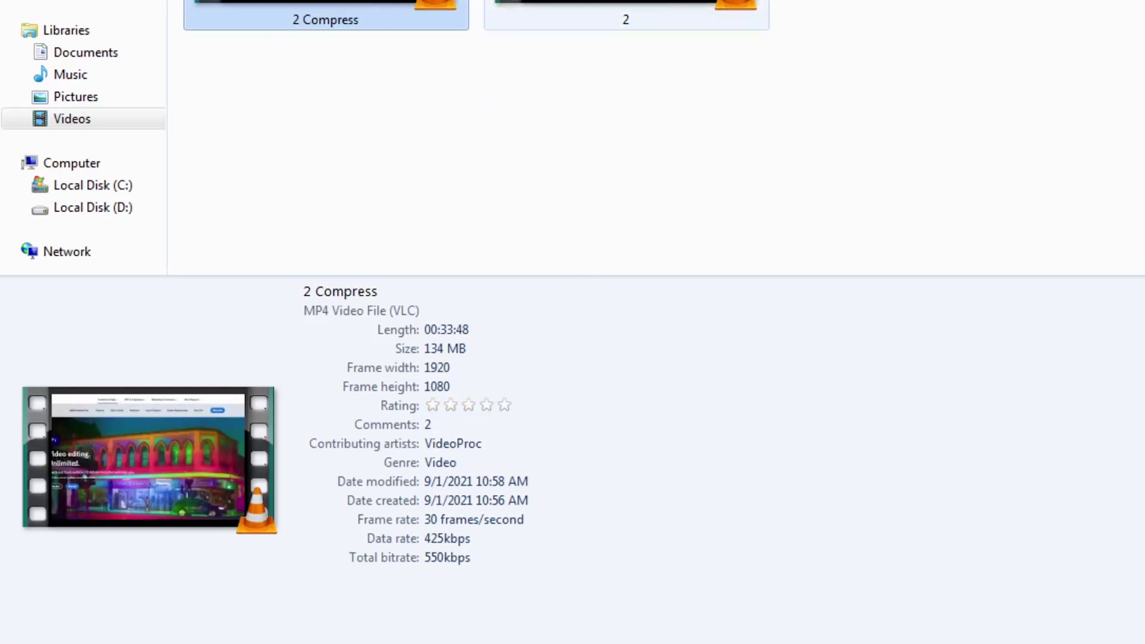
{"action": "key", "text": "Right"}
{"action": "key", "text": "Left"}
{"action": "key", "text": "Right"}
{"action": "key", "text": "Left"}
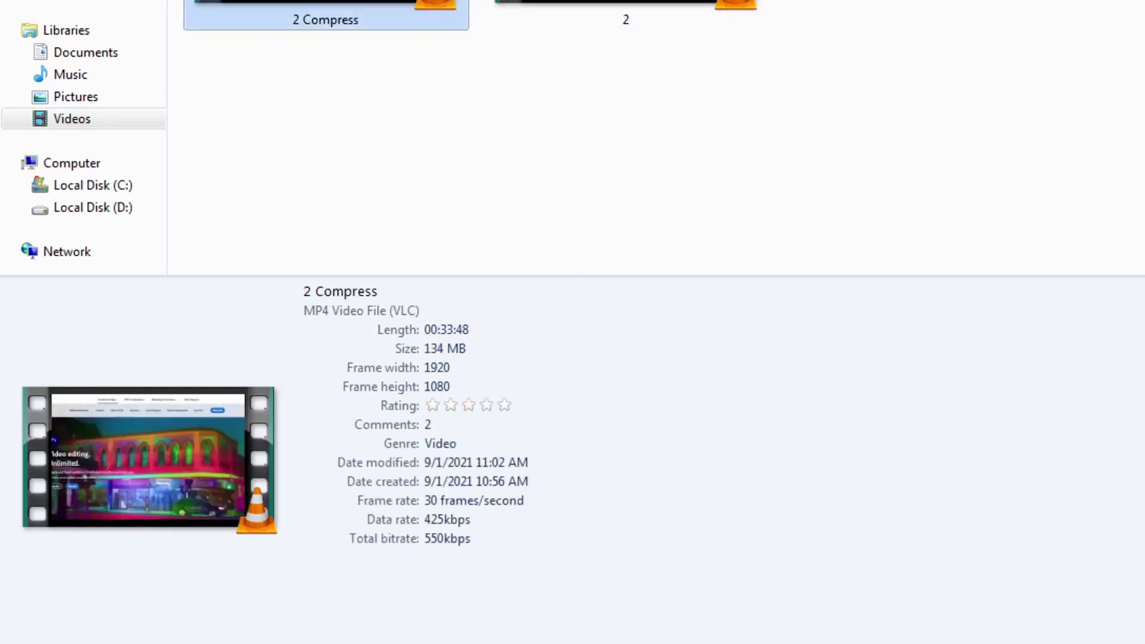
{"action": "key", "text": "Right"}
{"action": "key", "text": "Left"}
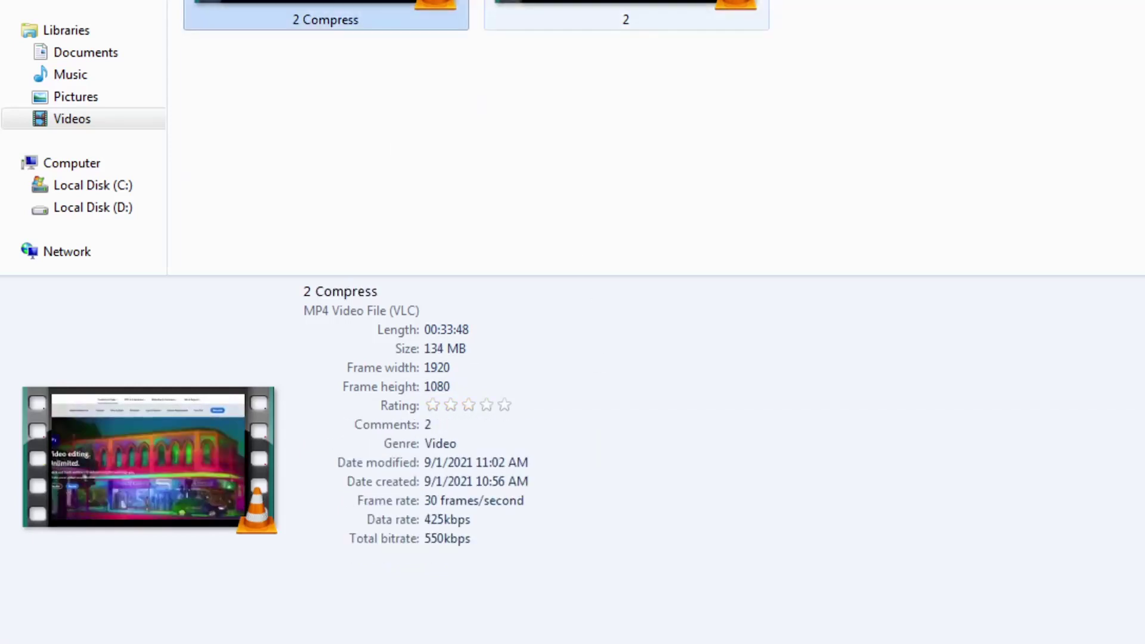
{"action": "key", "text": "Right"}
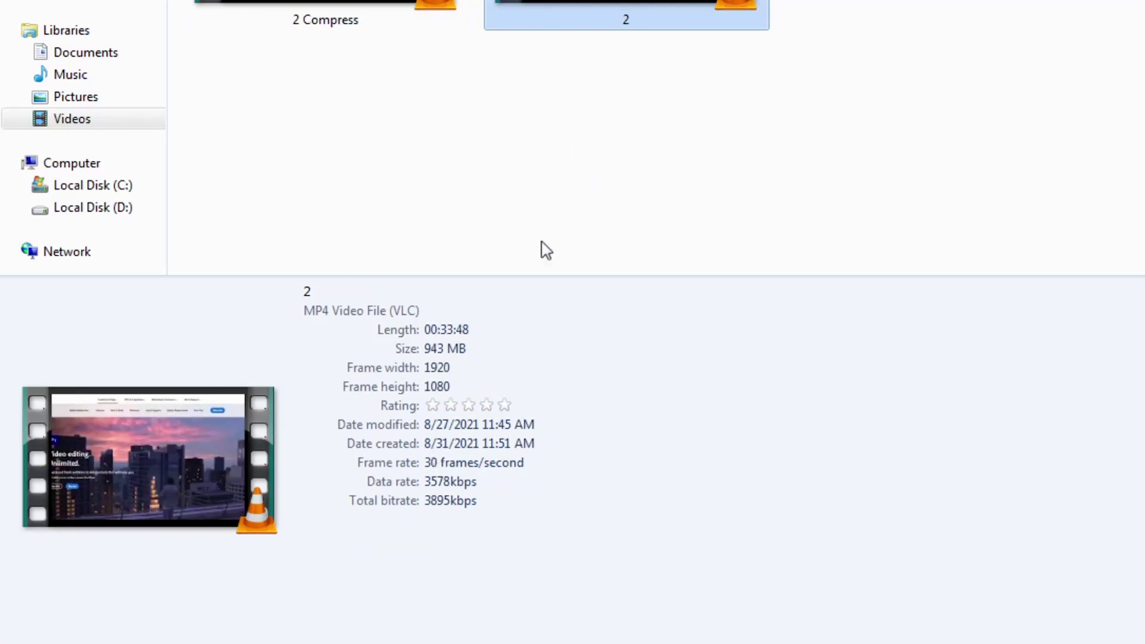
{"action": "key", "text": "Left"}
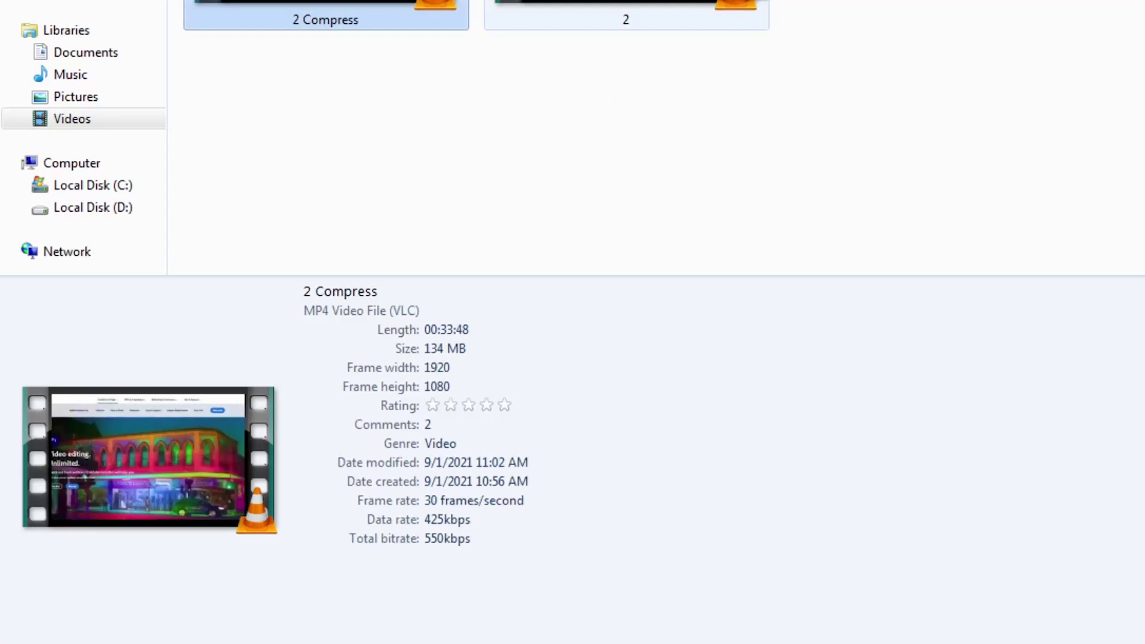
{"action": "key", "text": "Right"}
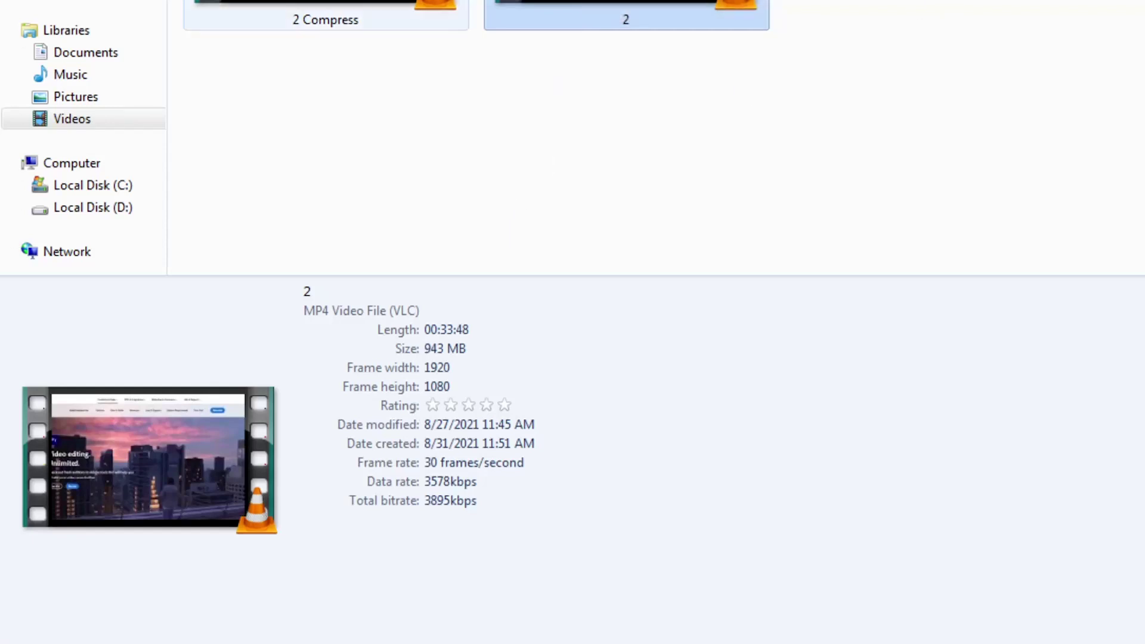
{"action": "left_click", "coordinate": [319, 1]}
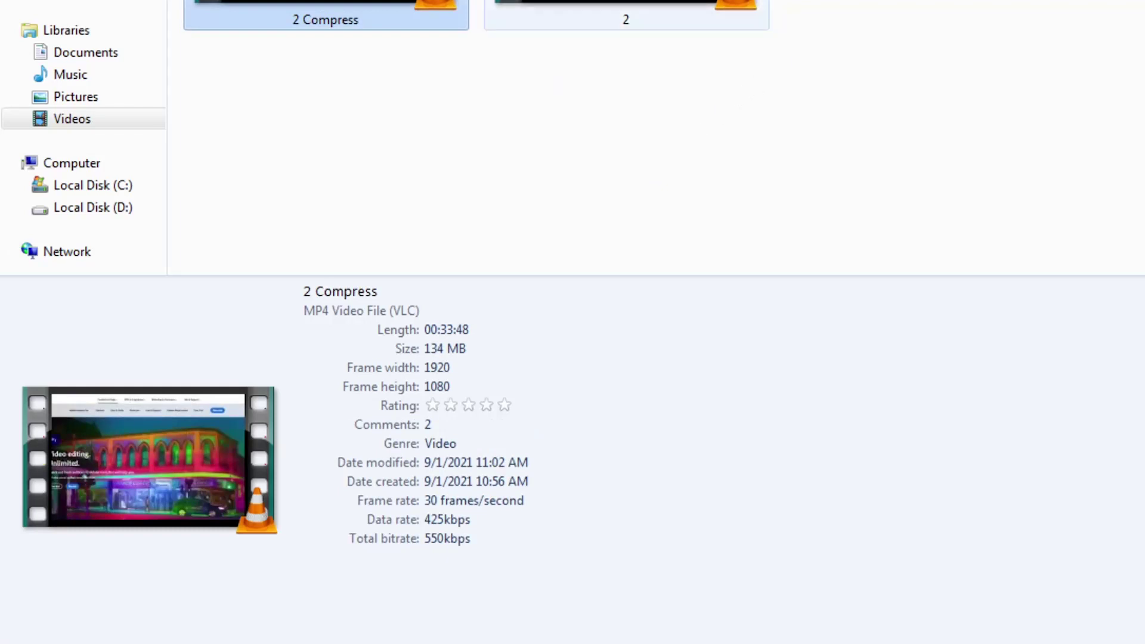
{"action": "left_click", "coordinate": [656, 12]}
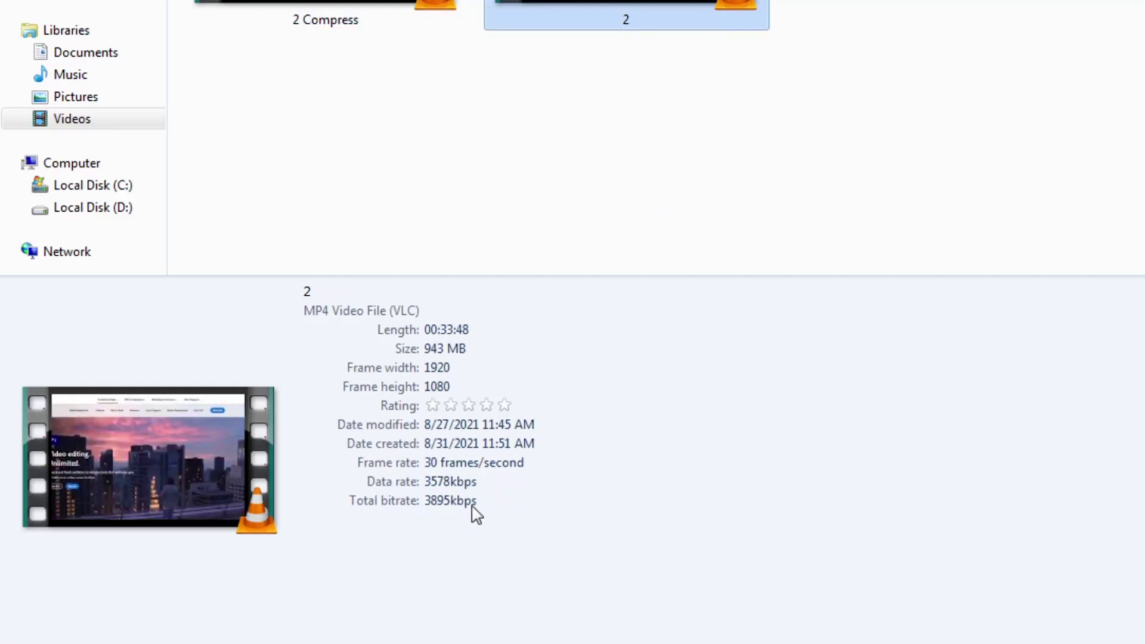
{"action": "left_click", "coordinate": [301, 9]}
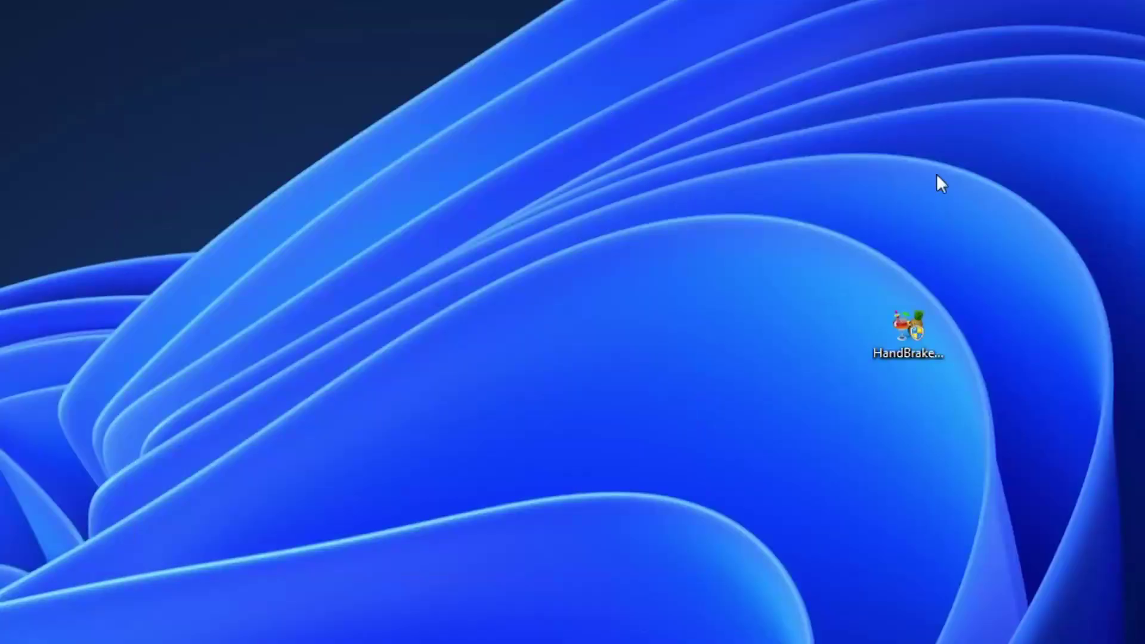
Step: Open the official HandBrake website from the search results and download HandBrake 1.4.1 for Windows
{"action": "left_click_drag", "start_coordinate": [817, 199], "coordinate": [991, 459]}
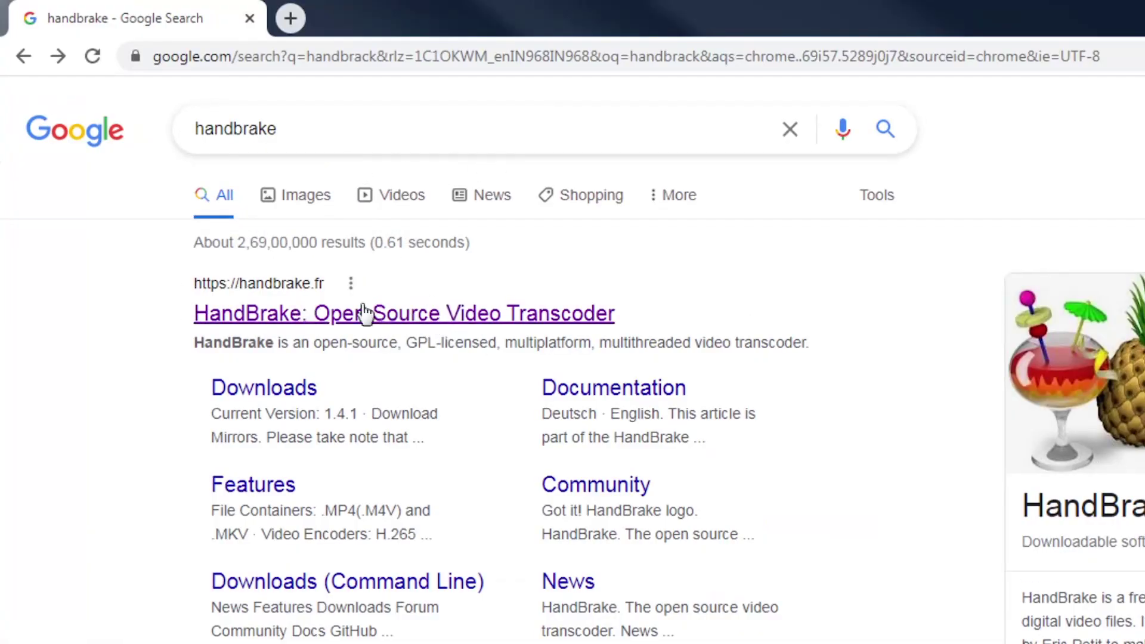
{"action": "left_click", "coordinate": [407, 325]}
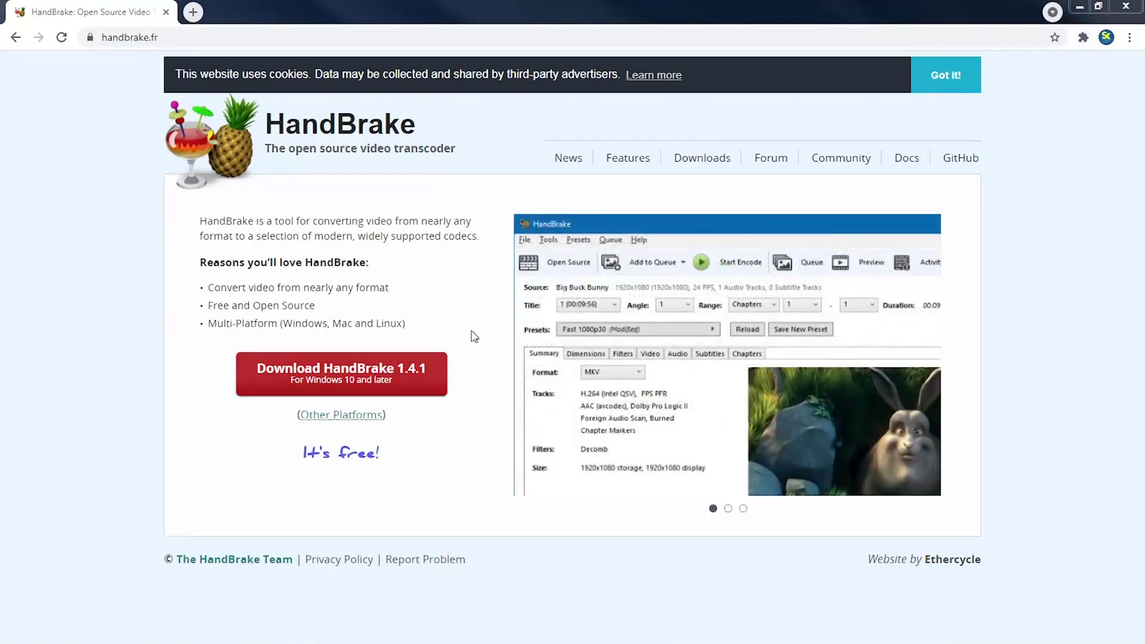
{"action": "left_click", "coordinate": [420, 375]}
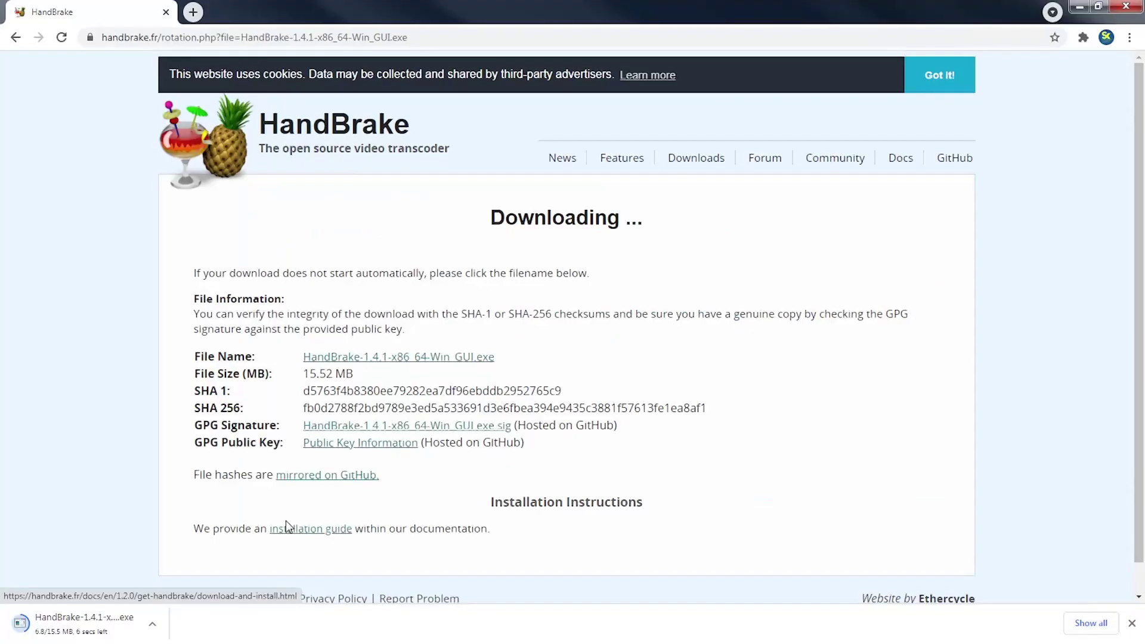
{"action": "key", "text": "ctrl+j"}
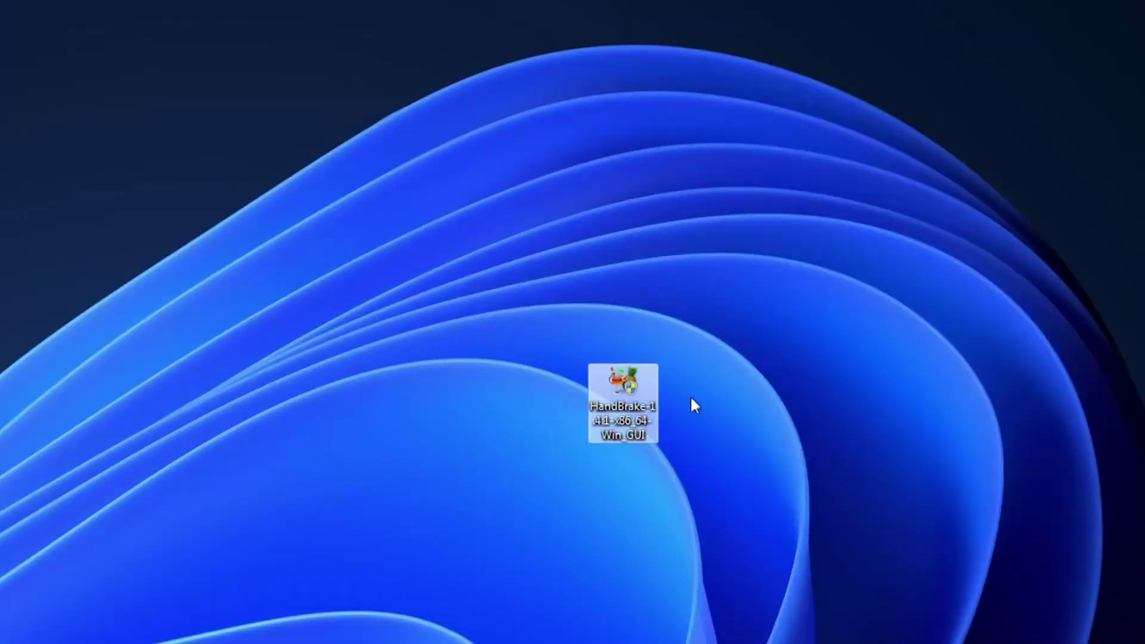
Step: Run the downloaded installer and install HandBrake 1.4.1 with a desktop shortcut for all users
{"action": "left_click_drag", "start_coordinate": [623, 403], "coordinate": [552, 404]}
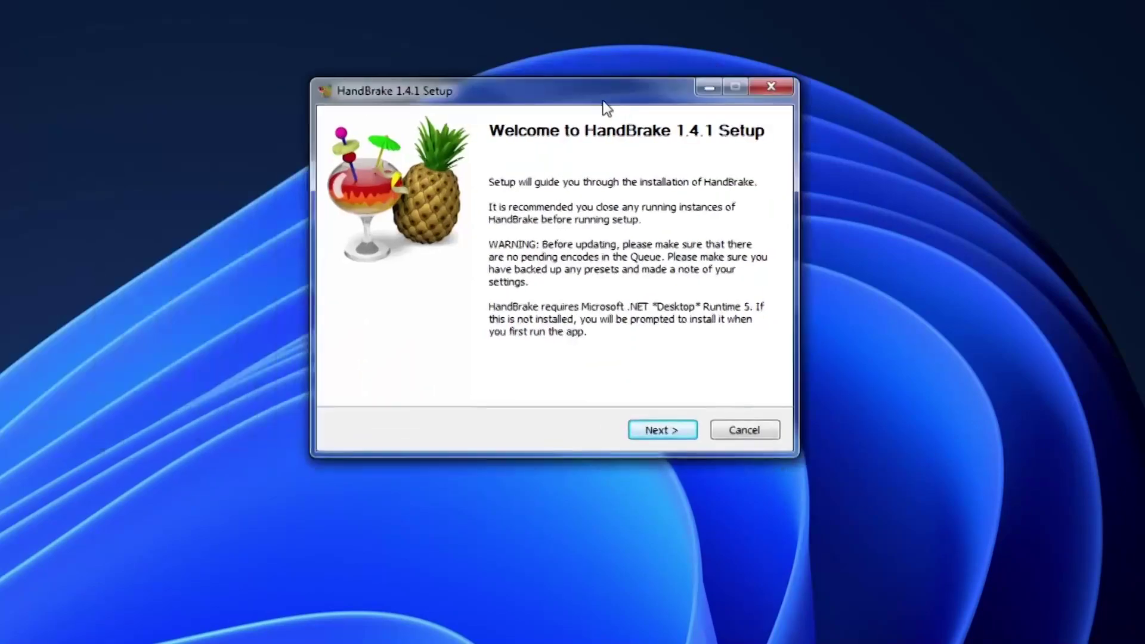
{"action": "left_click_drag", "start_coordinate": [606, 107], "coordinate": [635, 169]}
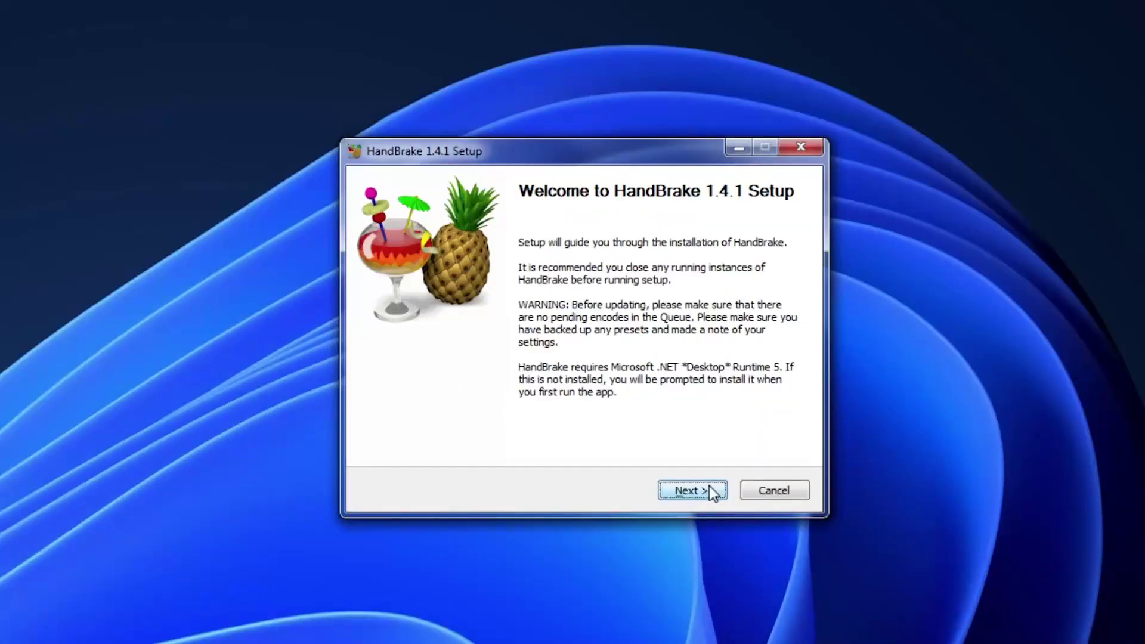
{"action": "left_click", "coordinate": [680, 448]}
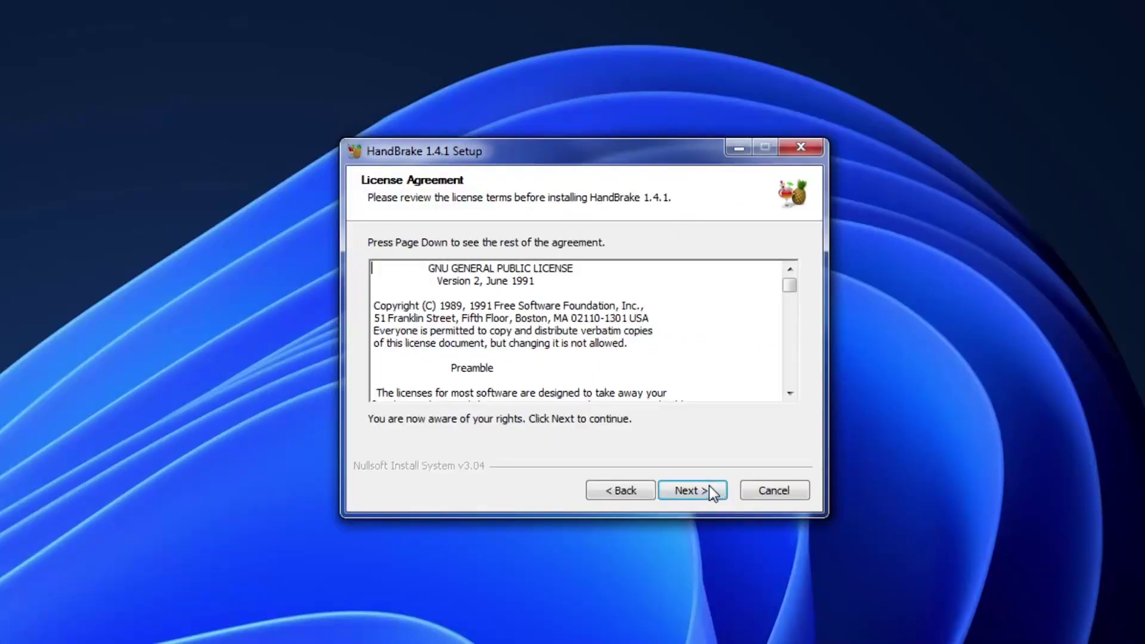
{"action": "left_click", "coordinate": [691, 490]}
{"action": "left_click", "coordinate": [691, 490]}
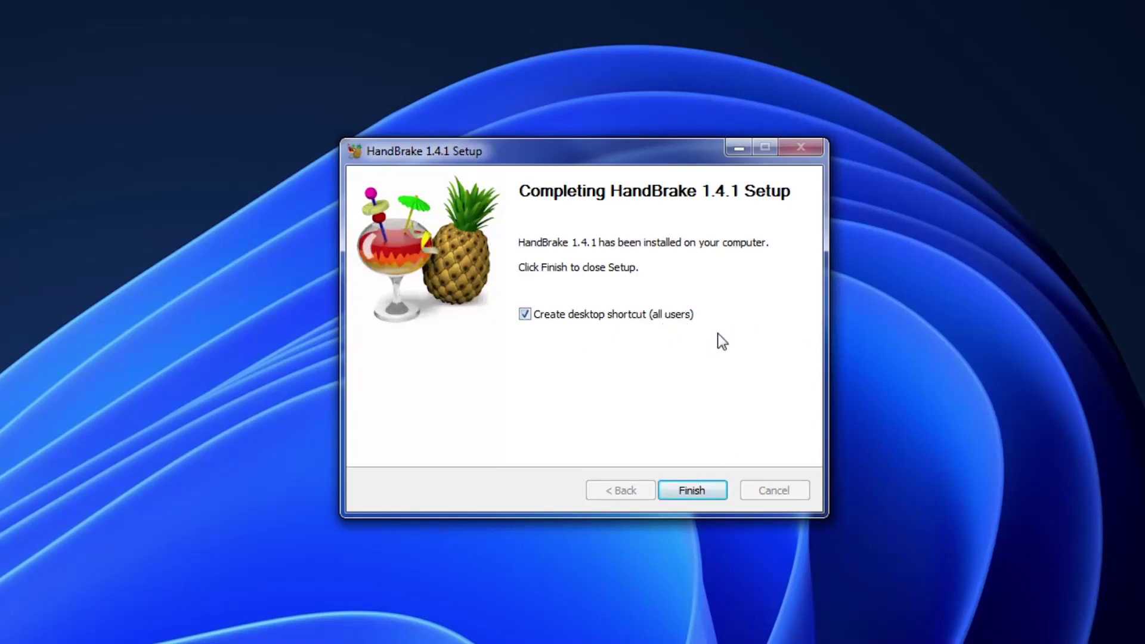
{"action": "left_click", "coordinate": [702, 491]}
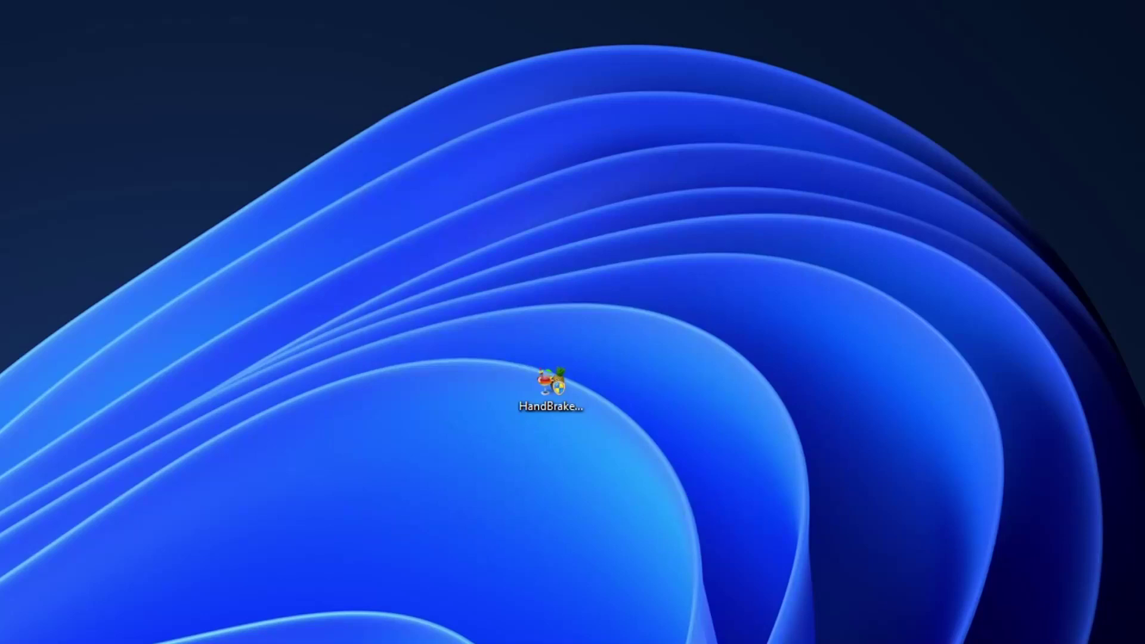
Step: Launch HandBrake from its desktop shortcut and maximize its window
{"action": "left_click_drag", "start_coordinate": [489, 310], "coordinate": [729, 364]}
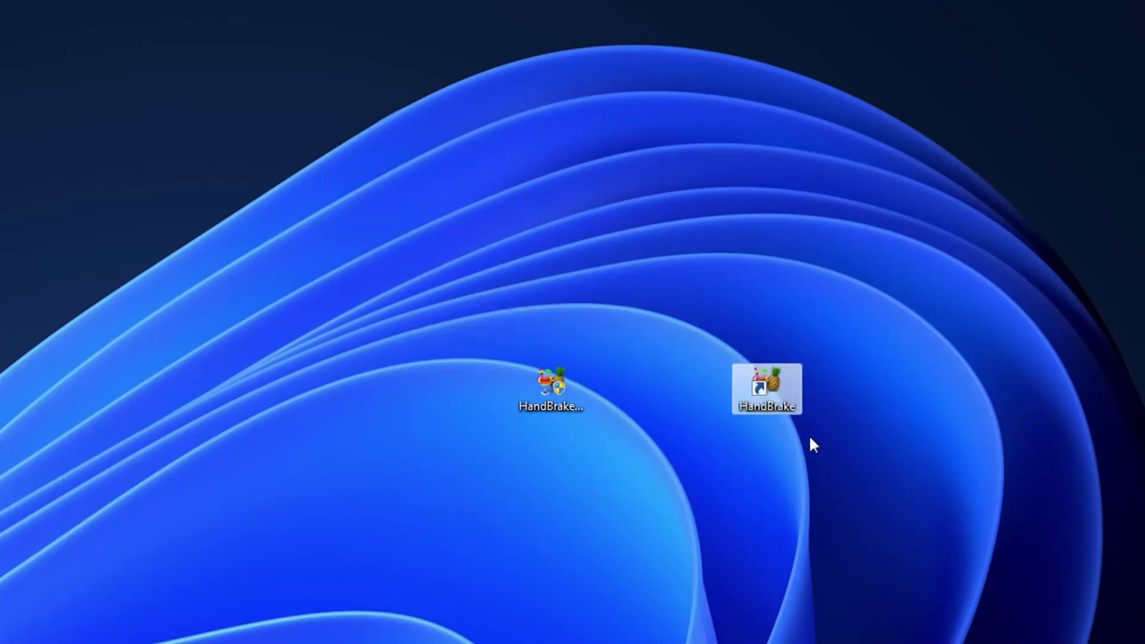
{"action": "left_click", "coordinate": [620, 404]}
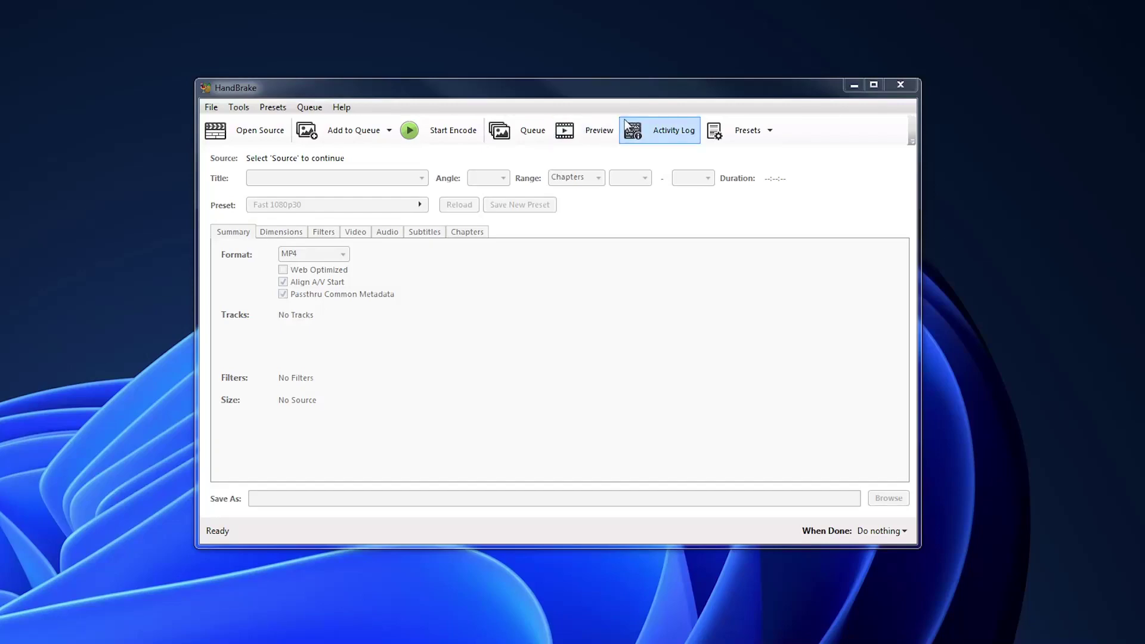
{"action": "left_click", "coordinate": [873, 86]}
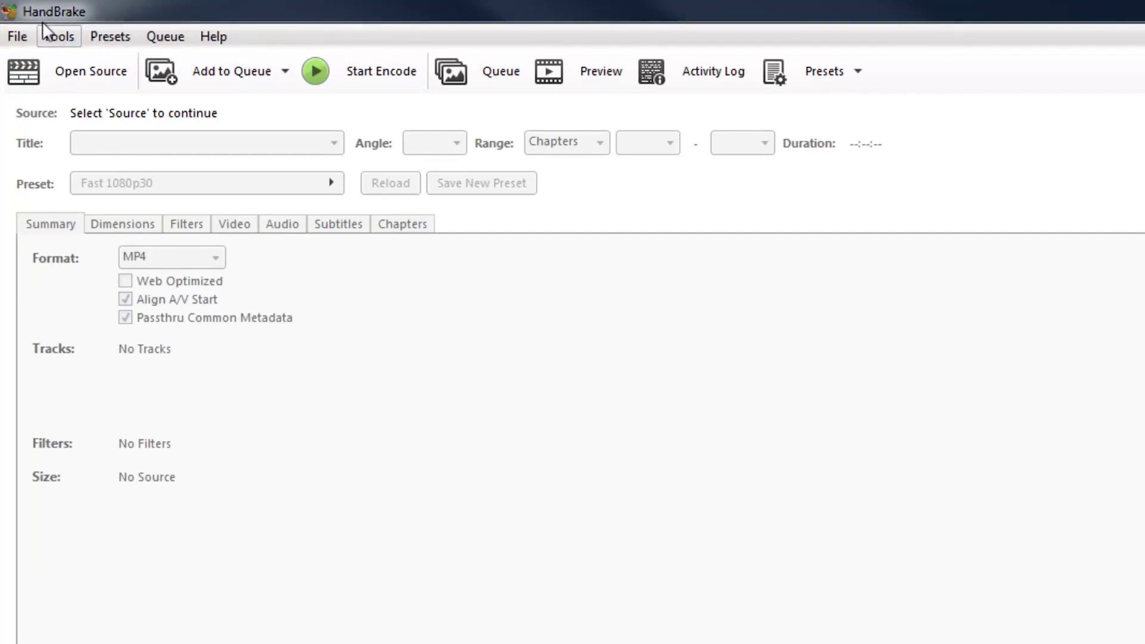
{"action": "left_click", "coordinate": [15, 37]}
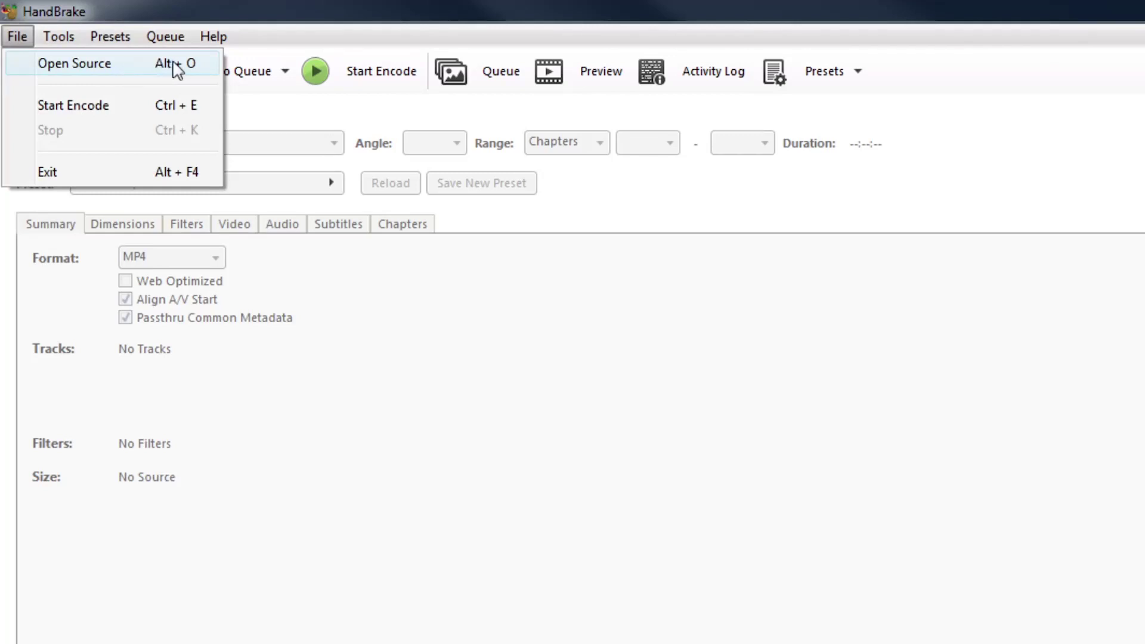
{"action": "mouse_move", "coordinate": [214, 36]}
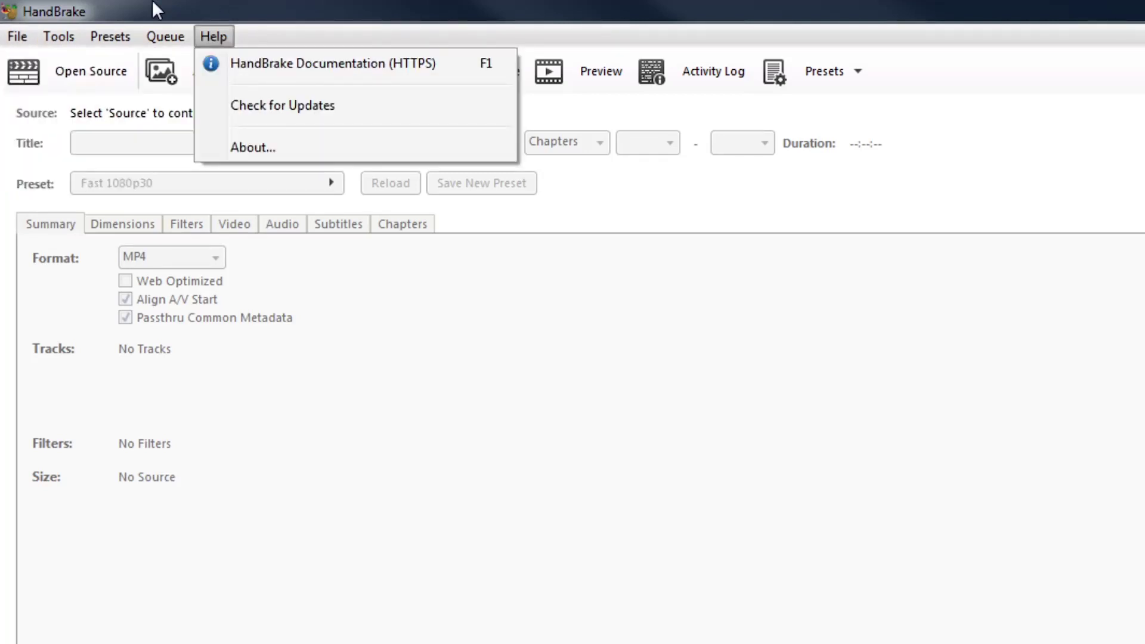
{"action": "mouse_move", "coordinate": [19, 31]}
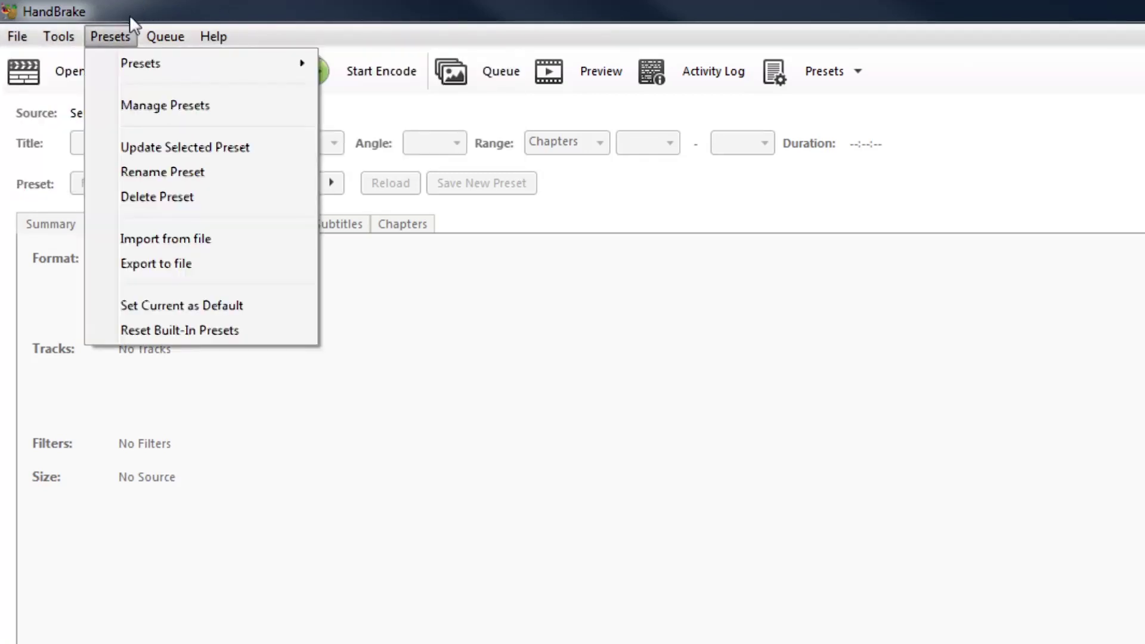
{"action": "left_click", "coordinate": [160, 9]}
{"action": "left_click", "coordinate": [20, 37]}
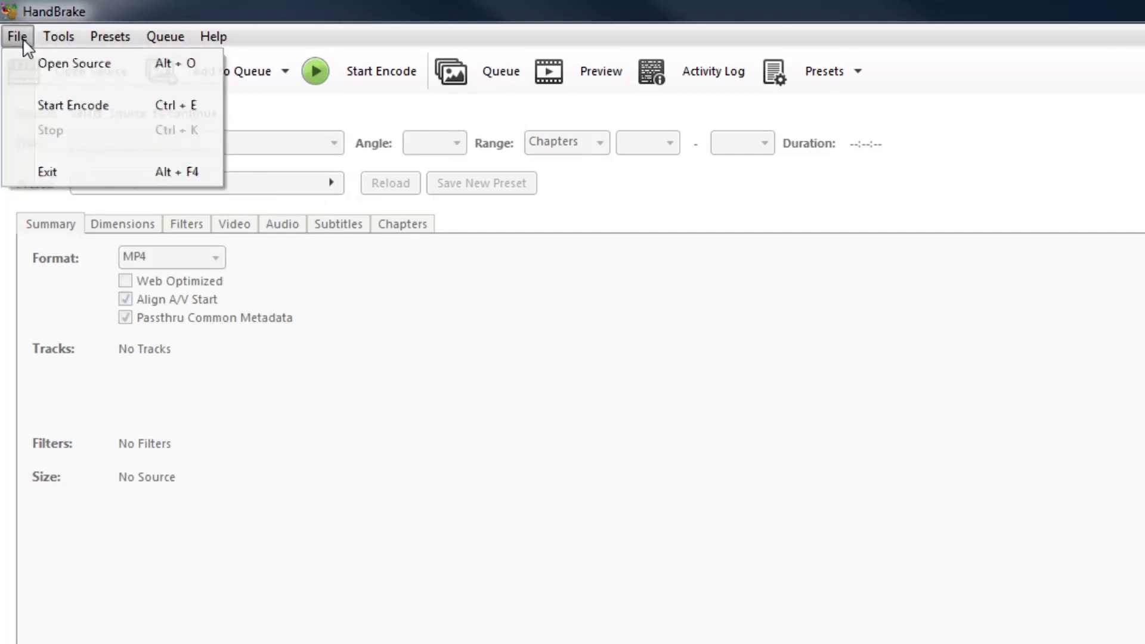
{"action": "mouse_move", "coordinate": [43, 36]}
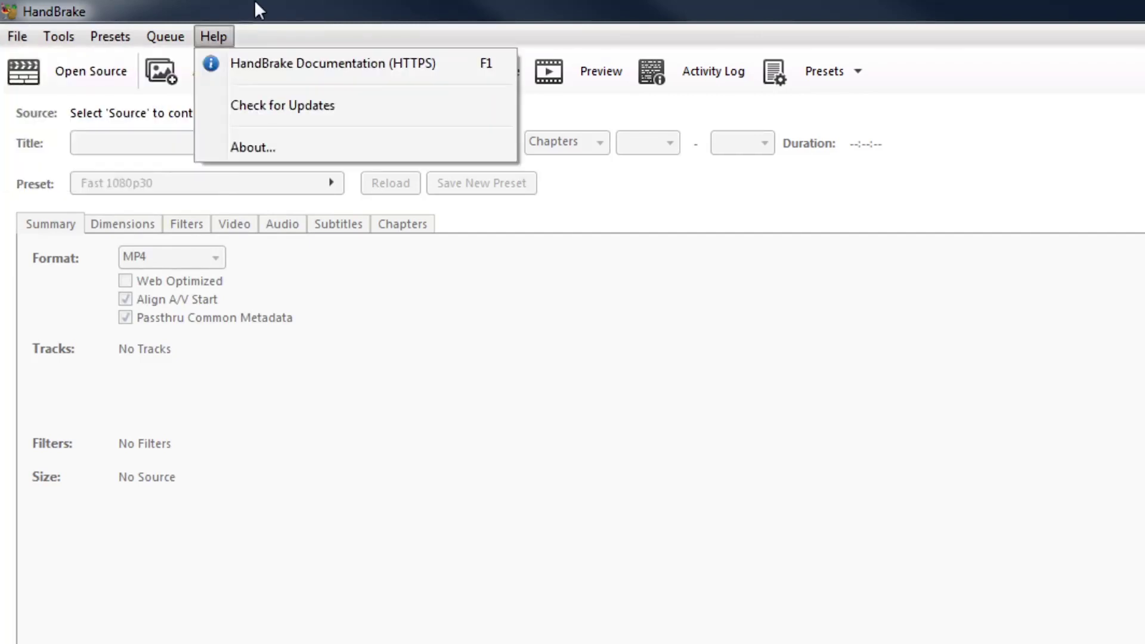
{"action": "left_click", "coordinate": [322, 3]}
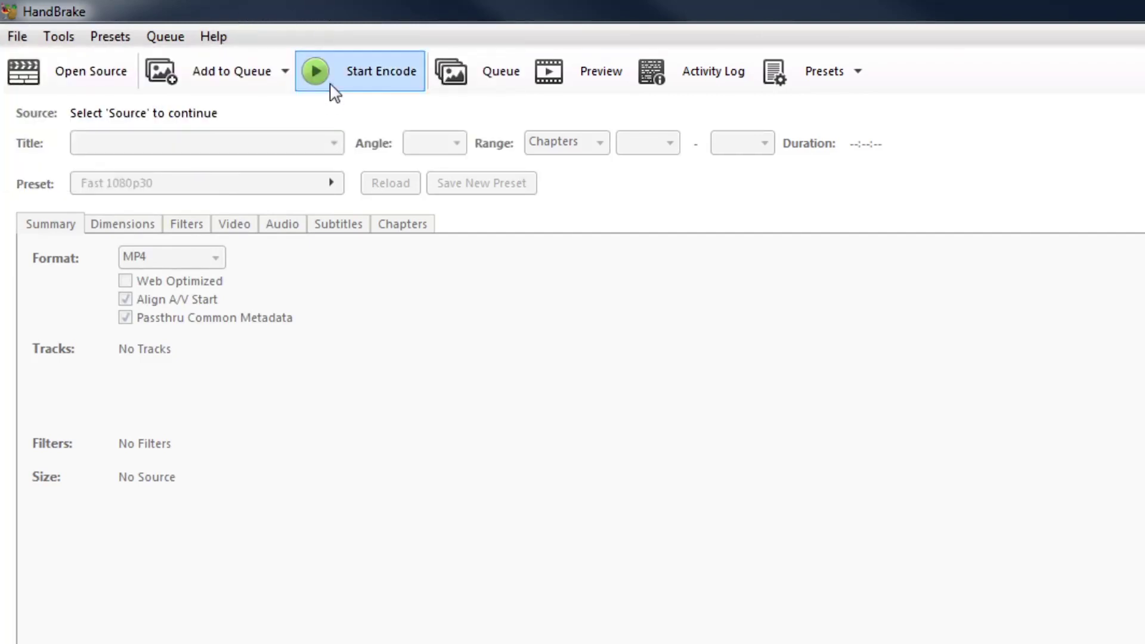
Step: Review the General, Output Files, Video and Advanced preferences and return to the main window
{"action": "left_click", "coordinate": [15, 36]}
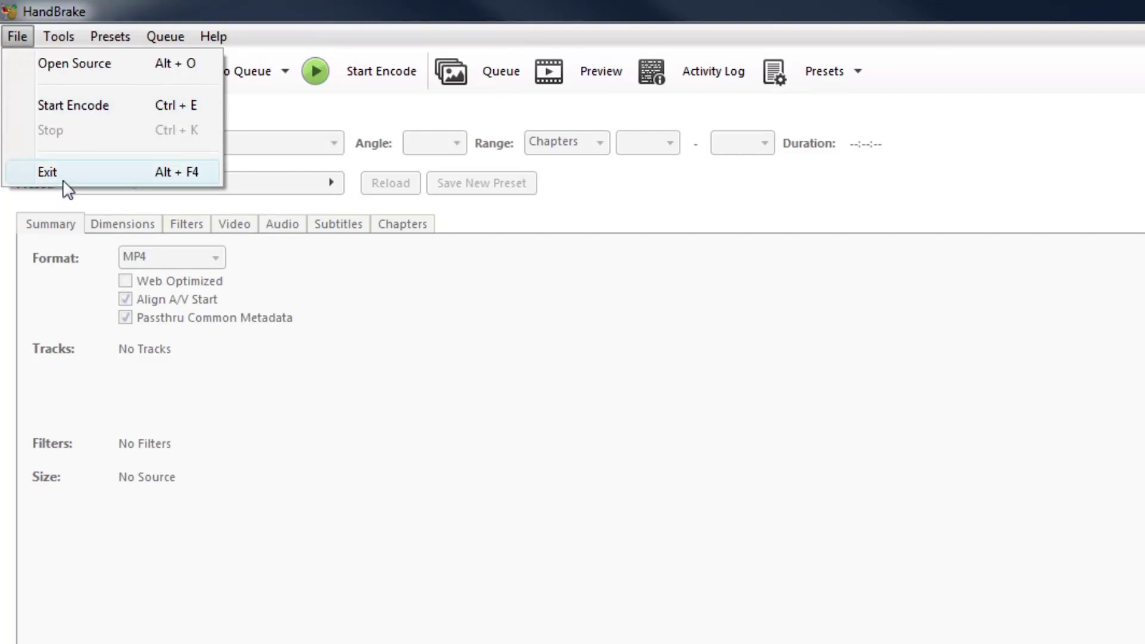
{"action": "left_click", "coordinate": [73, 38]}
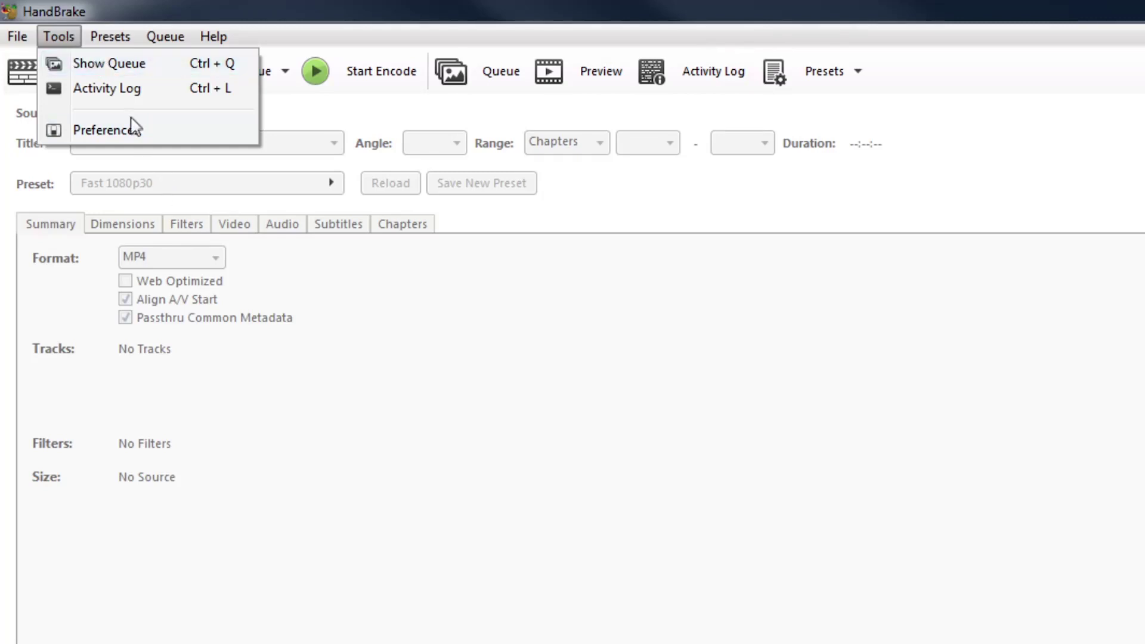
{"action": "left_click", "coordinate": [106, 130]}
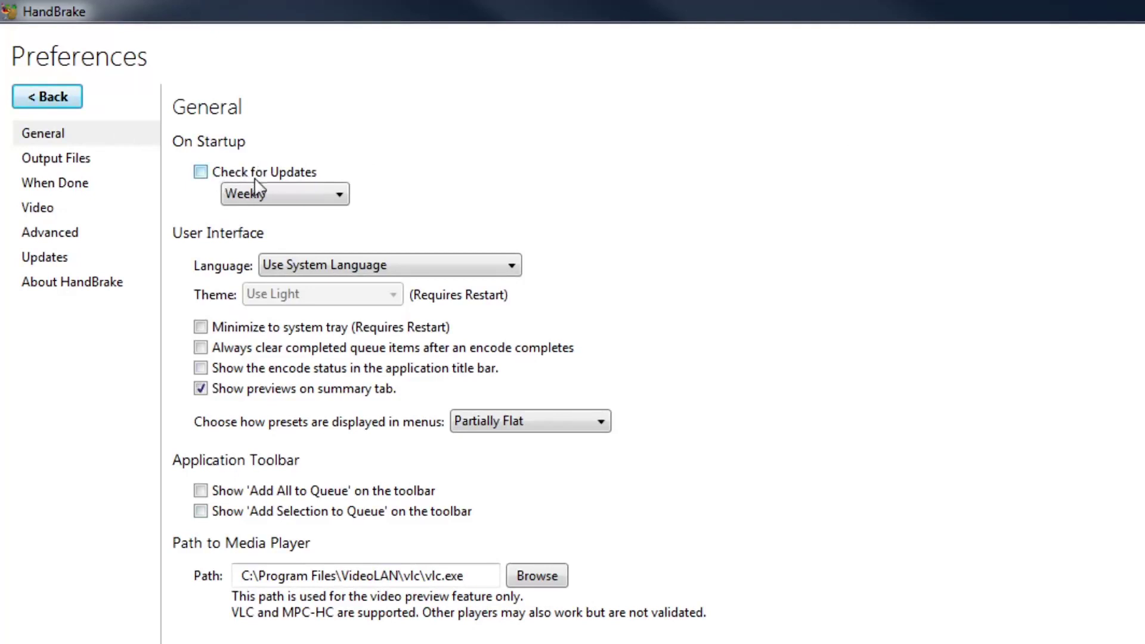
{"action": "left_click", "coordinate": [289, 193]}
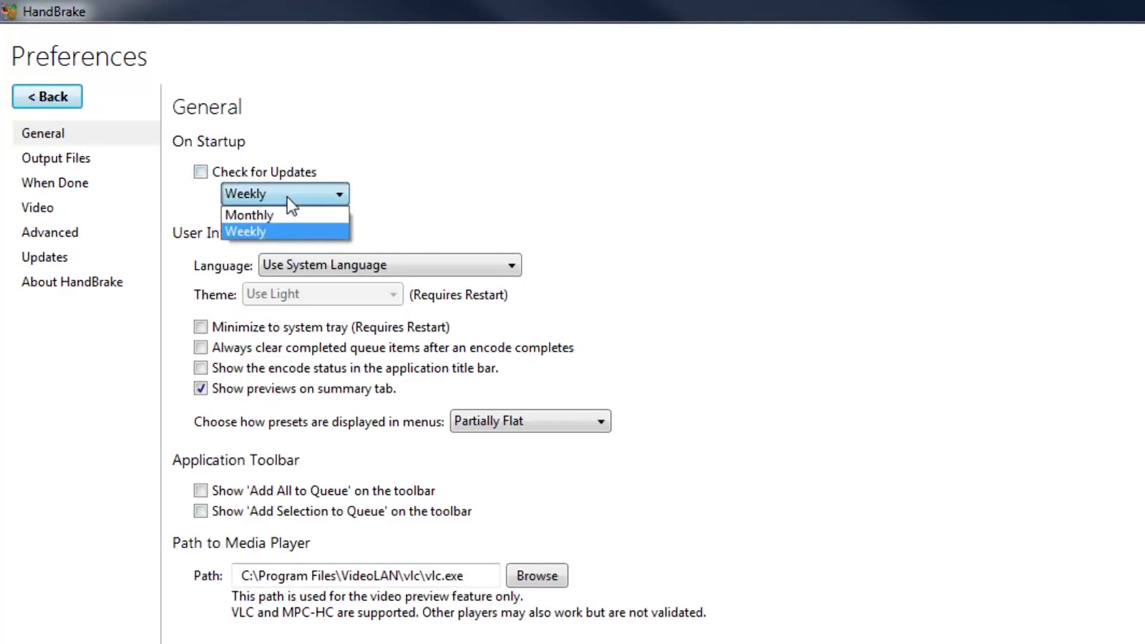
{"action": "left_click", "coordinate": [510, 214]}
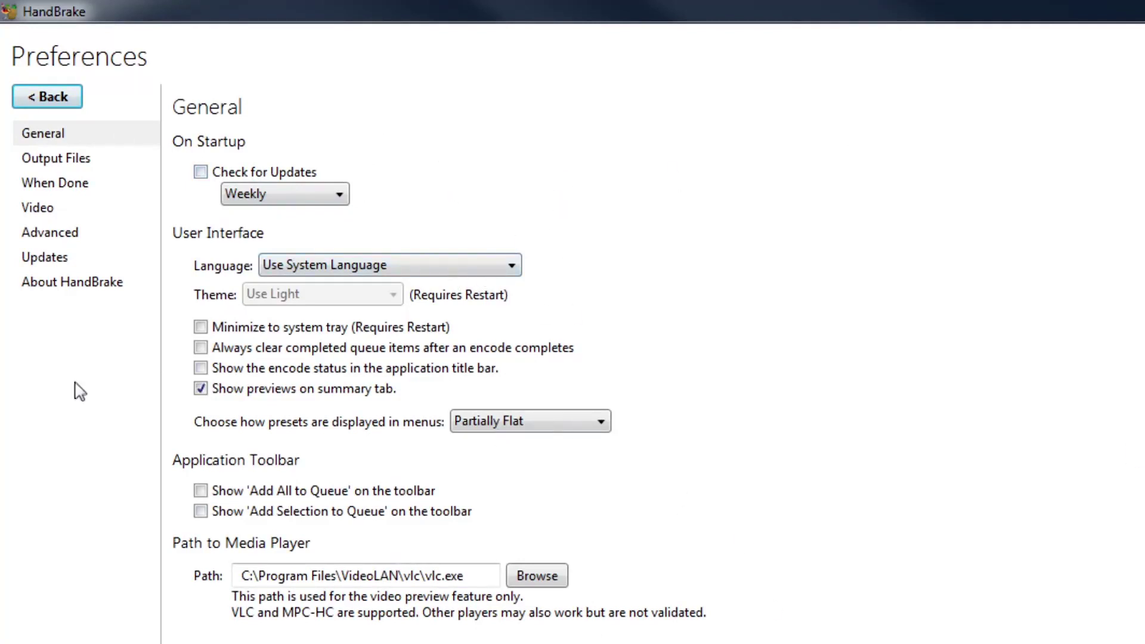
{"action": "left_click", "coordinate": [54, 157]}
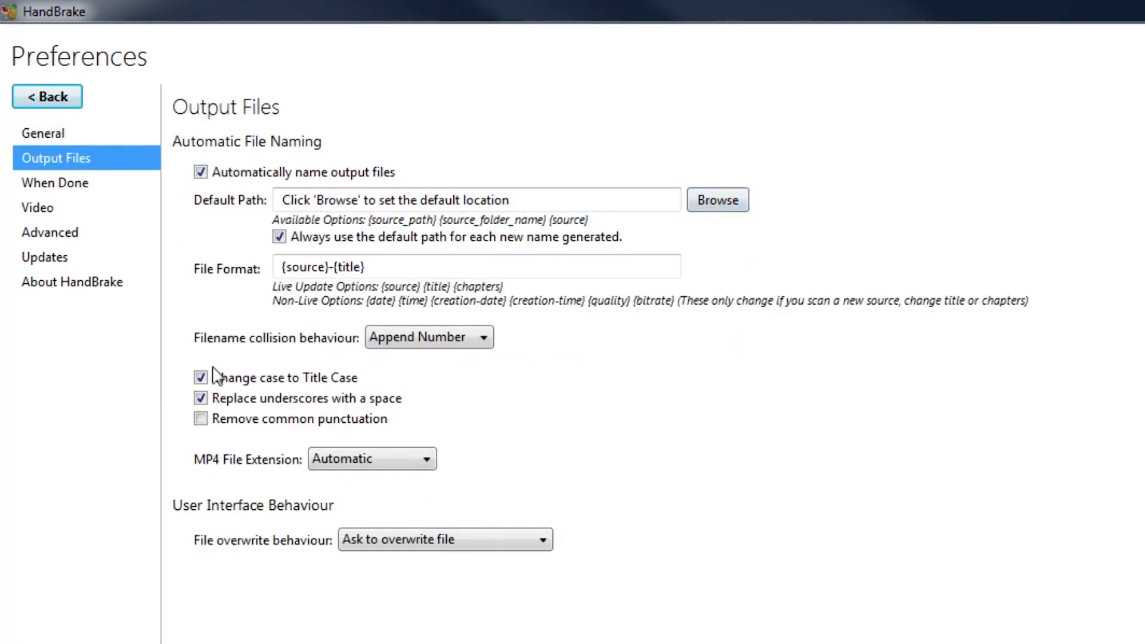
{"action": "left_click", "coordinate": [52, 215]}
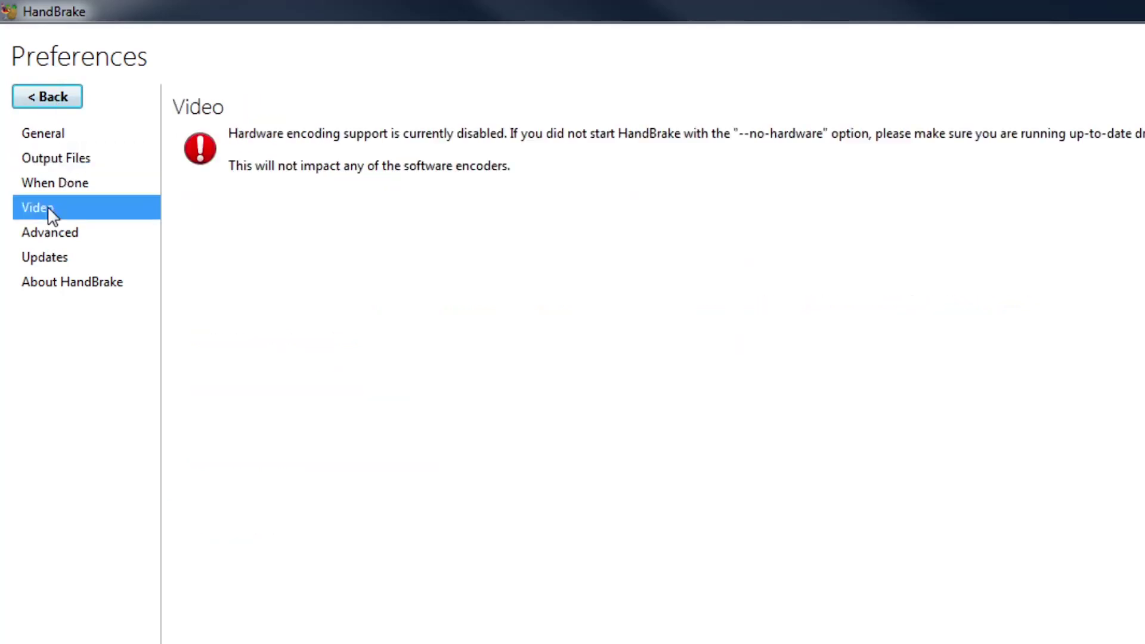
{"action": "left_click", "coordinate": [58, 230]}
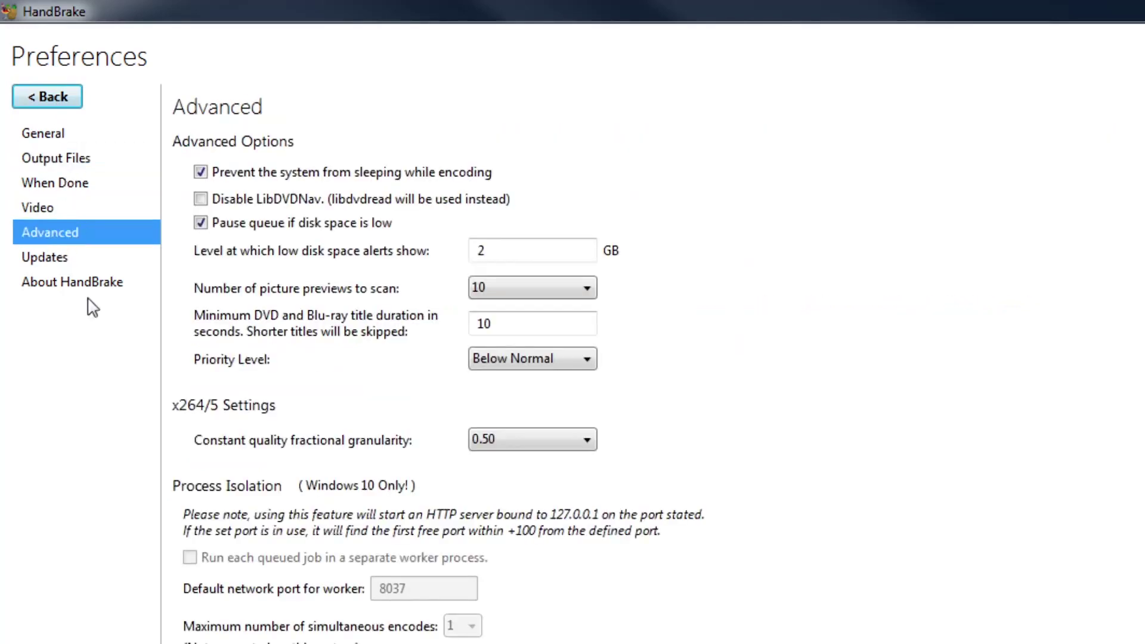
{"action": "left_click", "coordinate": [49, 97]}
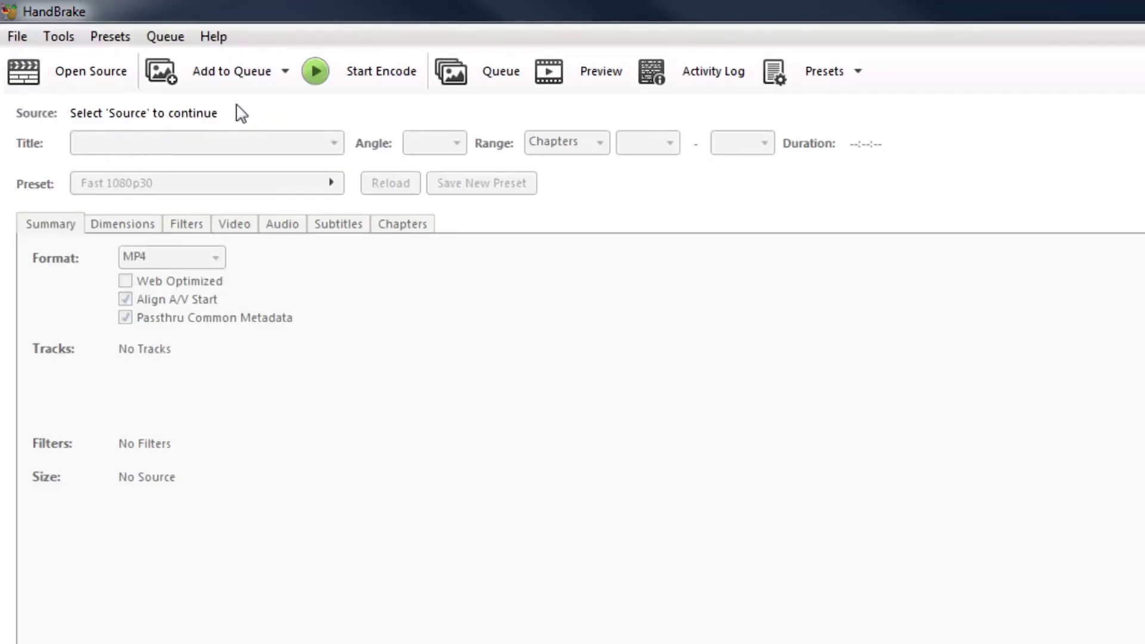
Step: Examine the built-in preset categories and the Manage Presets window with its import, export and default options
{"action": "left_click", "coordinate": [122, 43]}
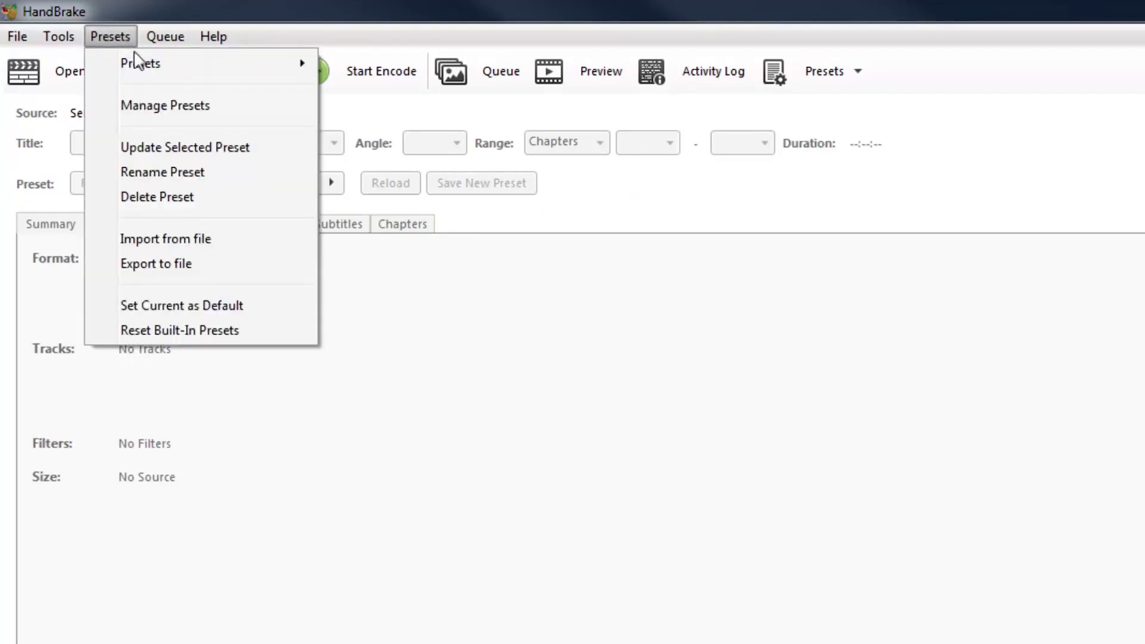
{"action": "left_click", "coordinate": [332, 82]}
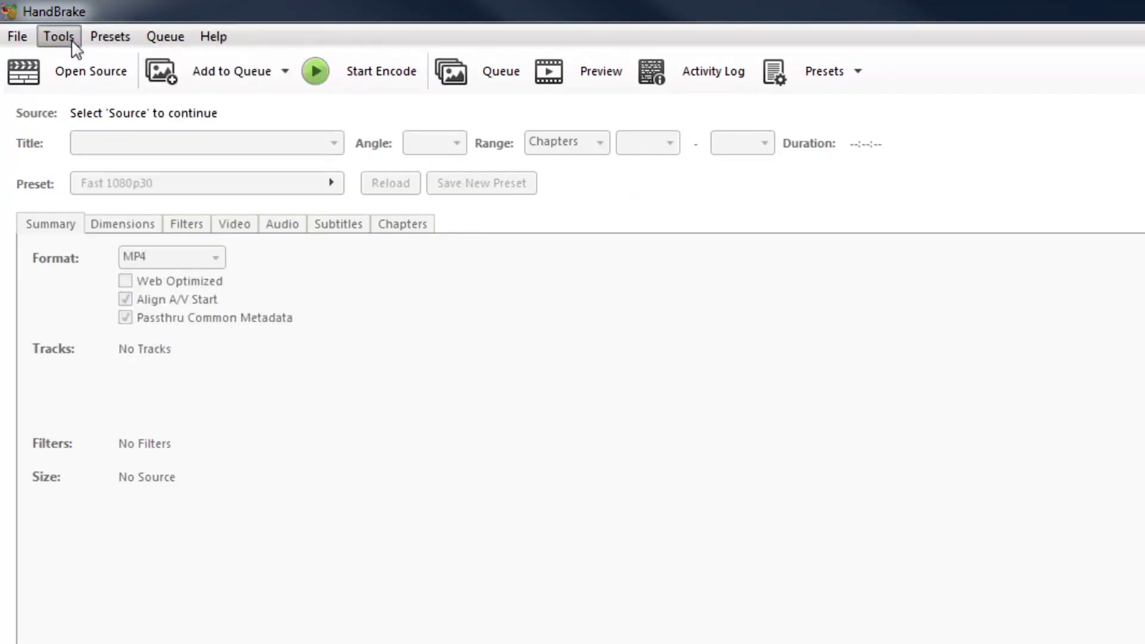
{"action": "left_click", "coordinate": [136, 43]}
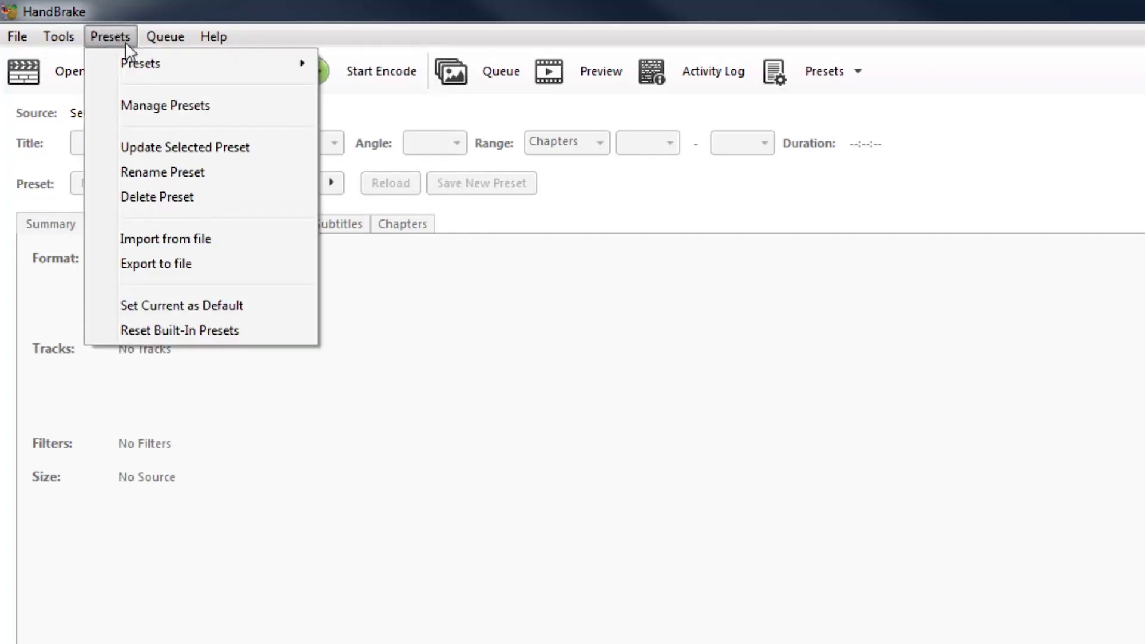
{"action": "mouse_move", "coordinate": [301, 77]}
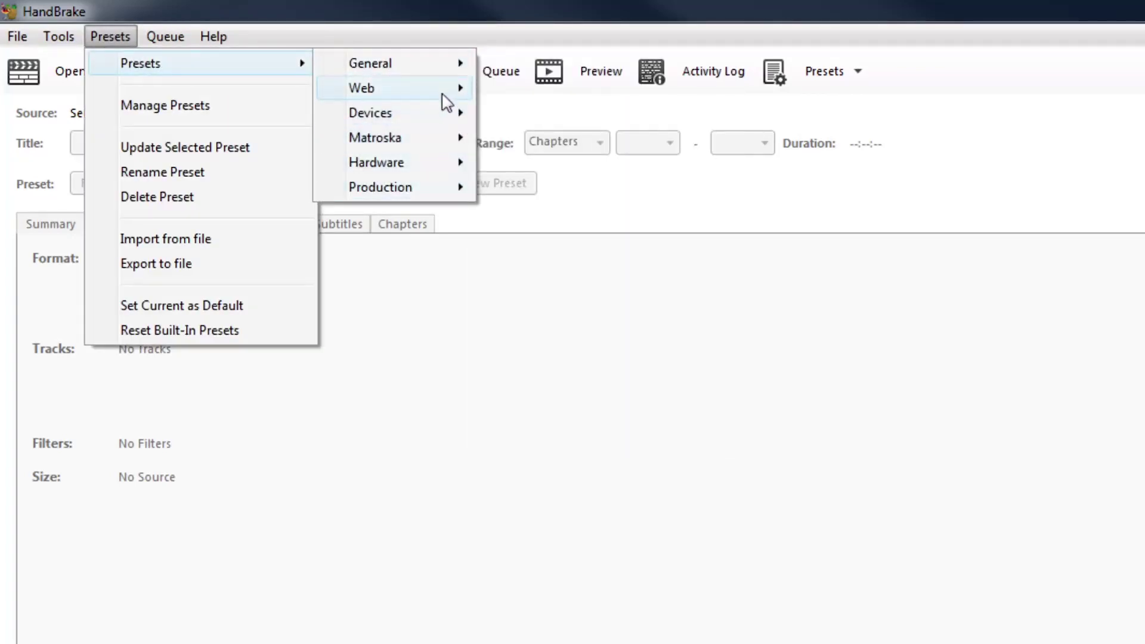
{"action": "mouse_move", "coordinate": [446, 100]}
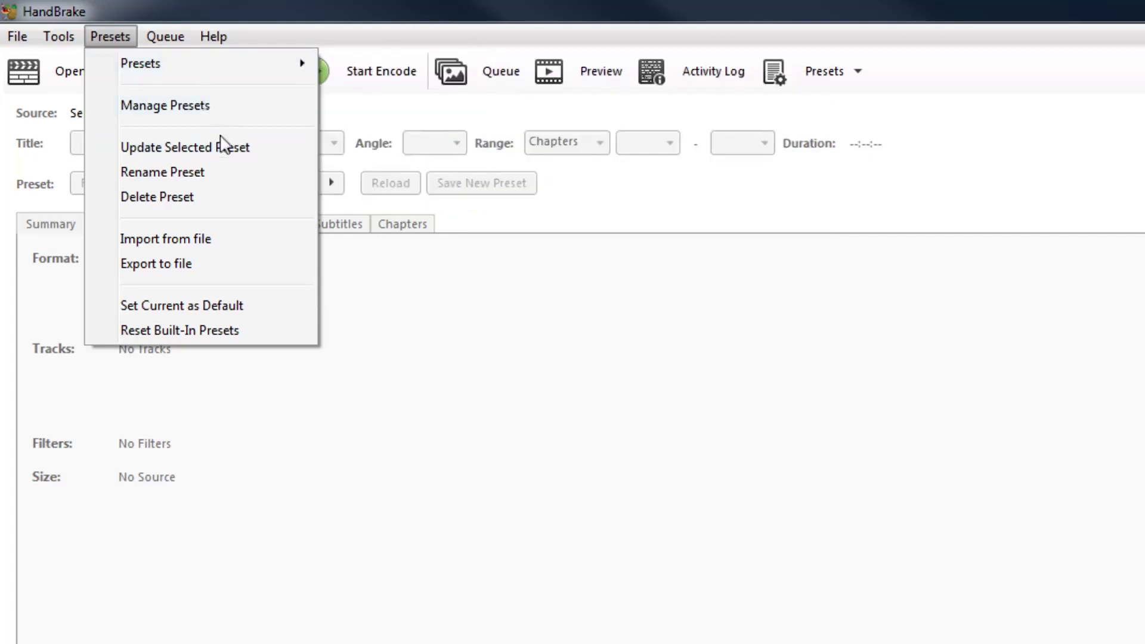
{"action": "left_click", "coordinate": [215, 114]}
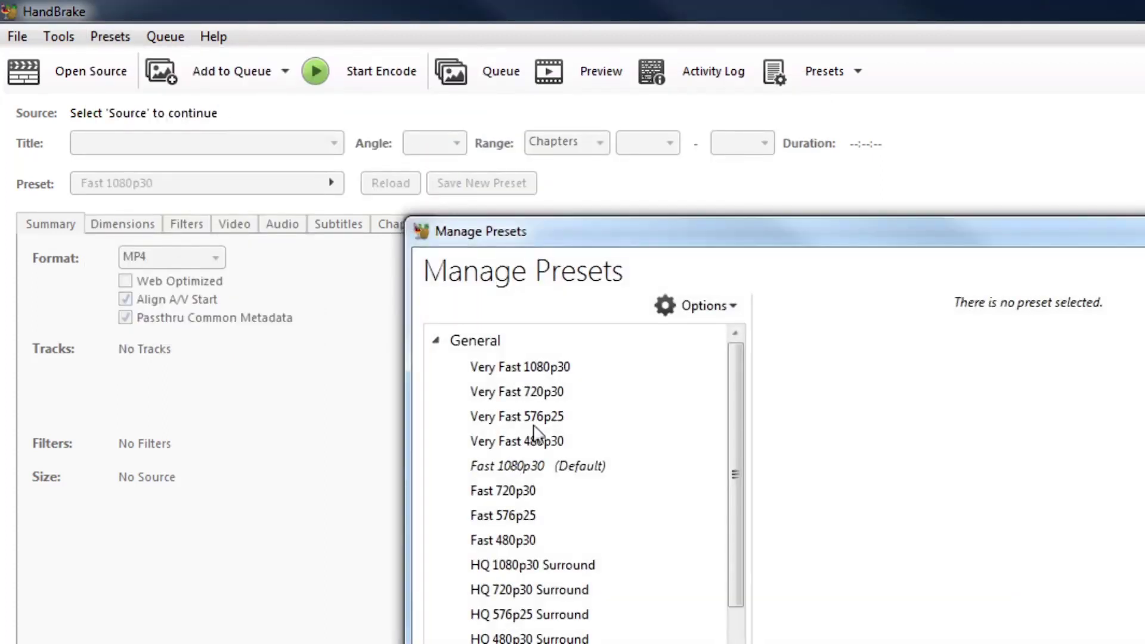
{"action": "left_click", "coordinate": [723, 304]}
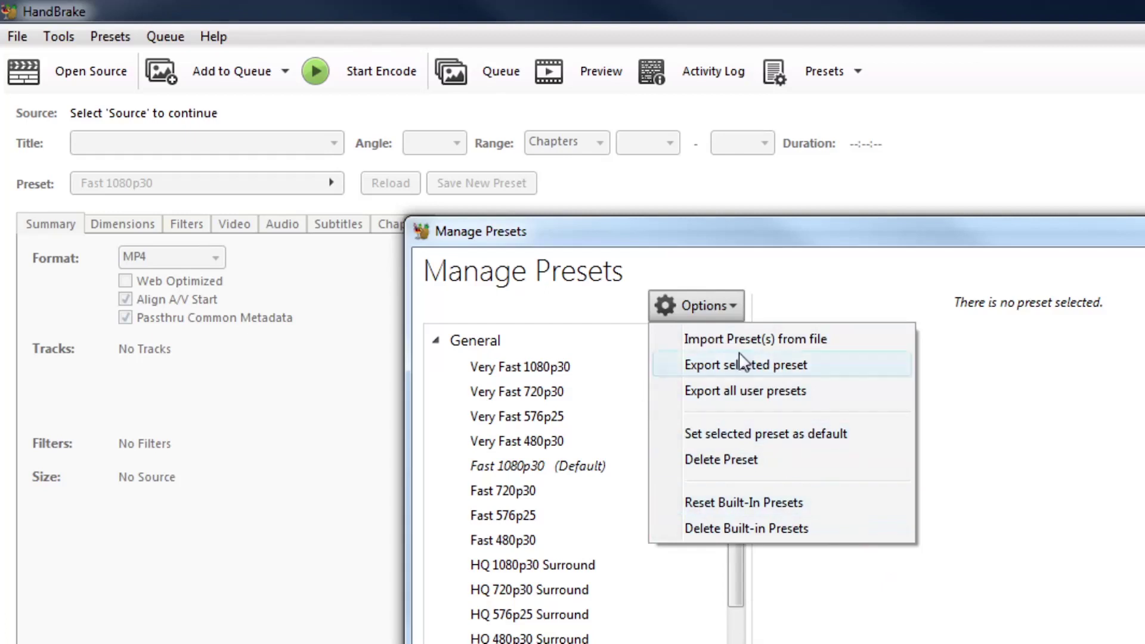
{"action": "left_click", "coordinate": [952, 337]}
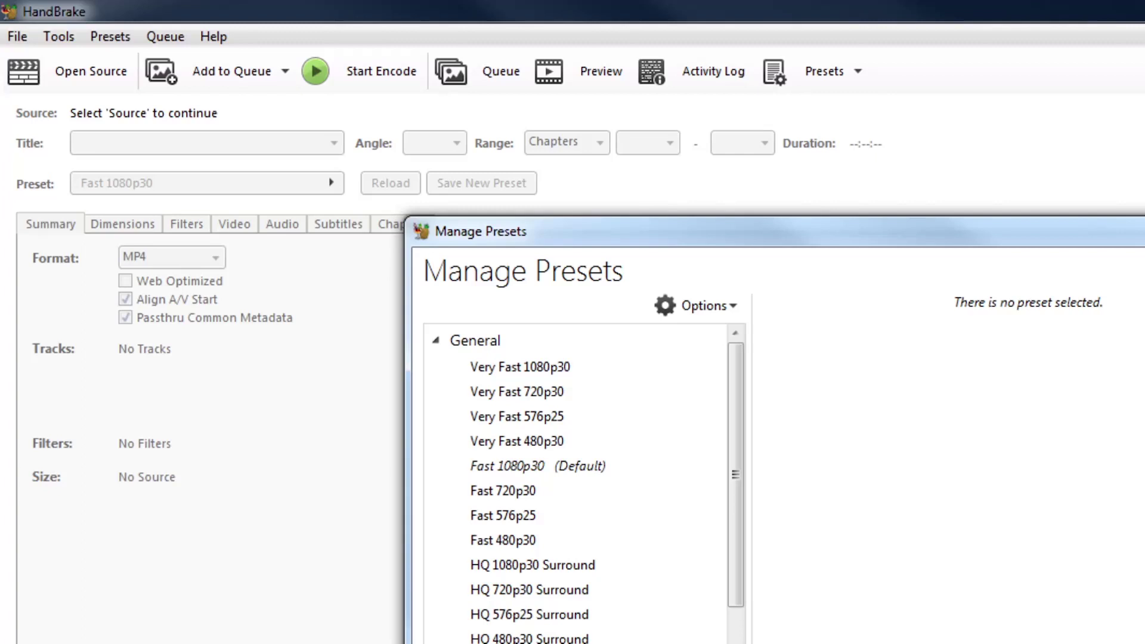
{"action": "key", "text": "alt+F4"}
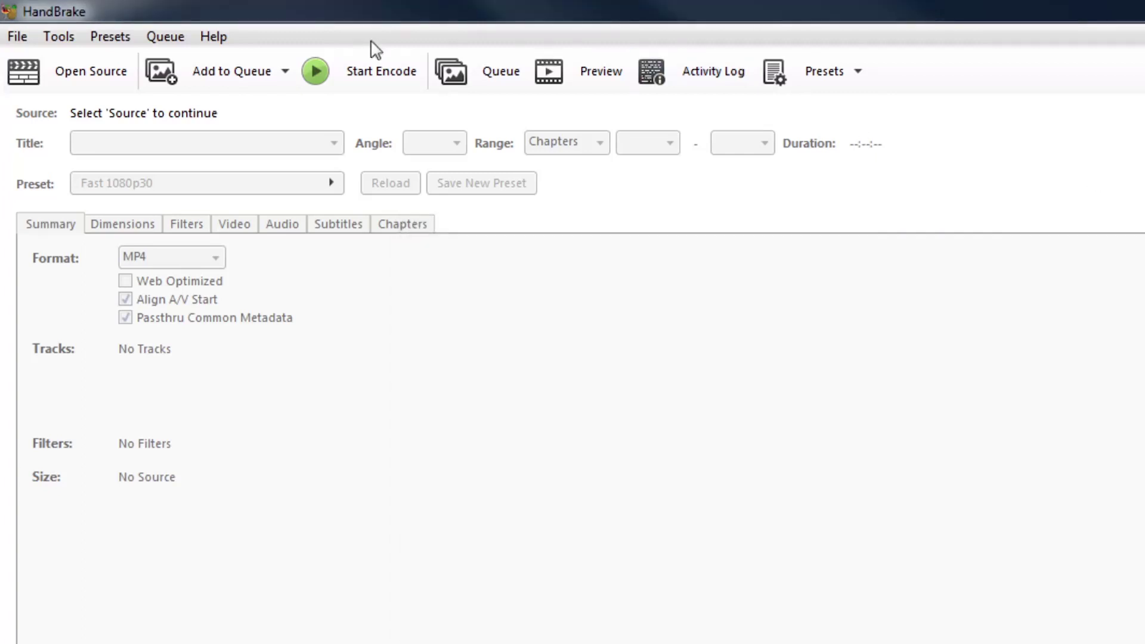
Step: Look through the remaining preset commands, the queue commands and the help commands
{"action": "left_click", "coordinate": [127, 44]}
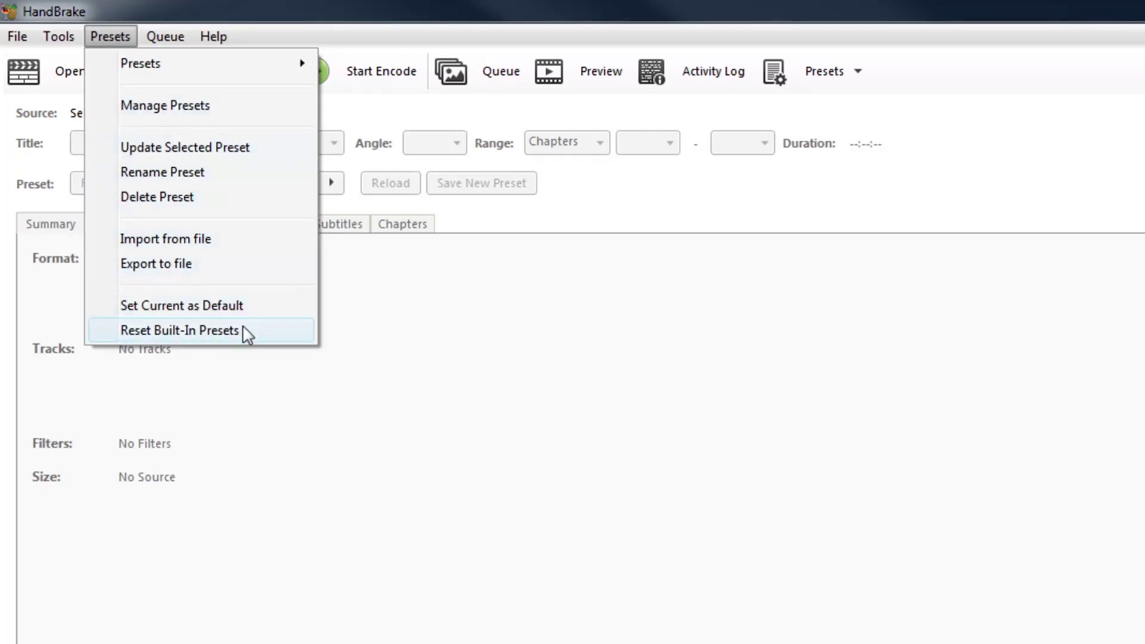
{"action": "left_click", "coordinate": [413, 239]}
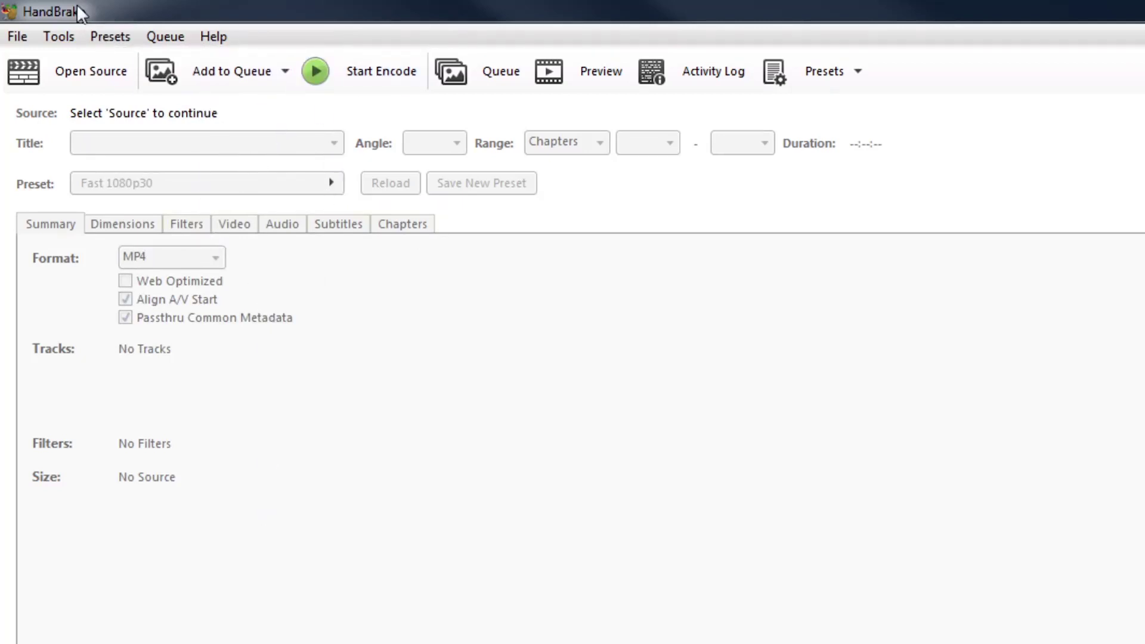
{"action": "left_click", "coordinate": [108, 38]}
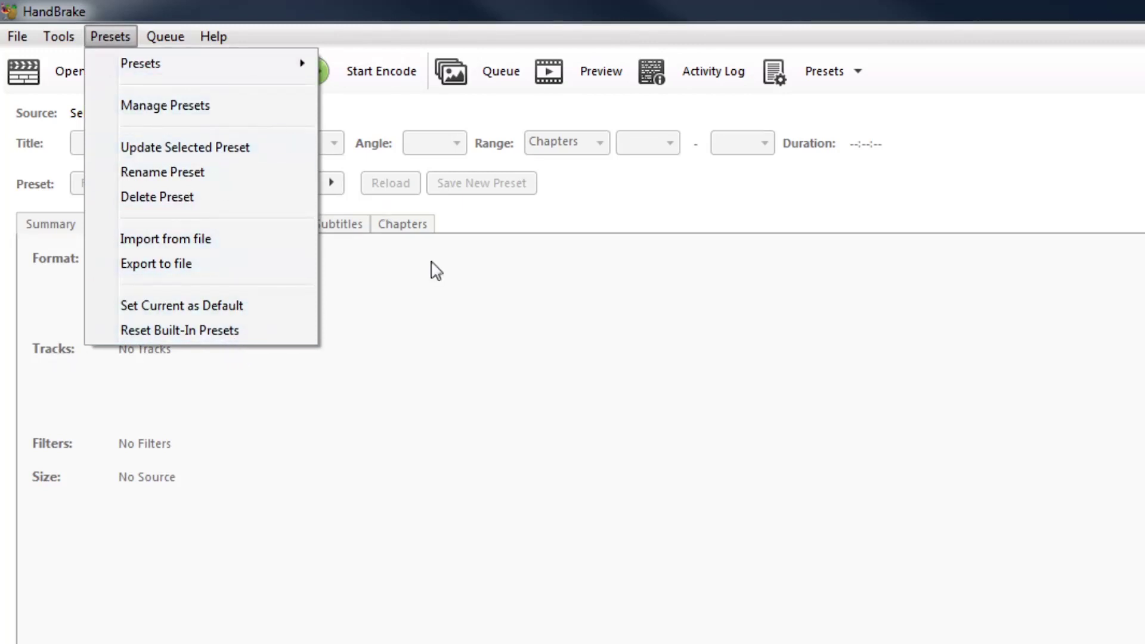
{"action": "left_click", "coordinate": [507, 271]}
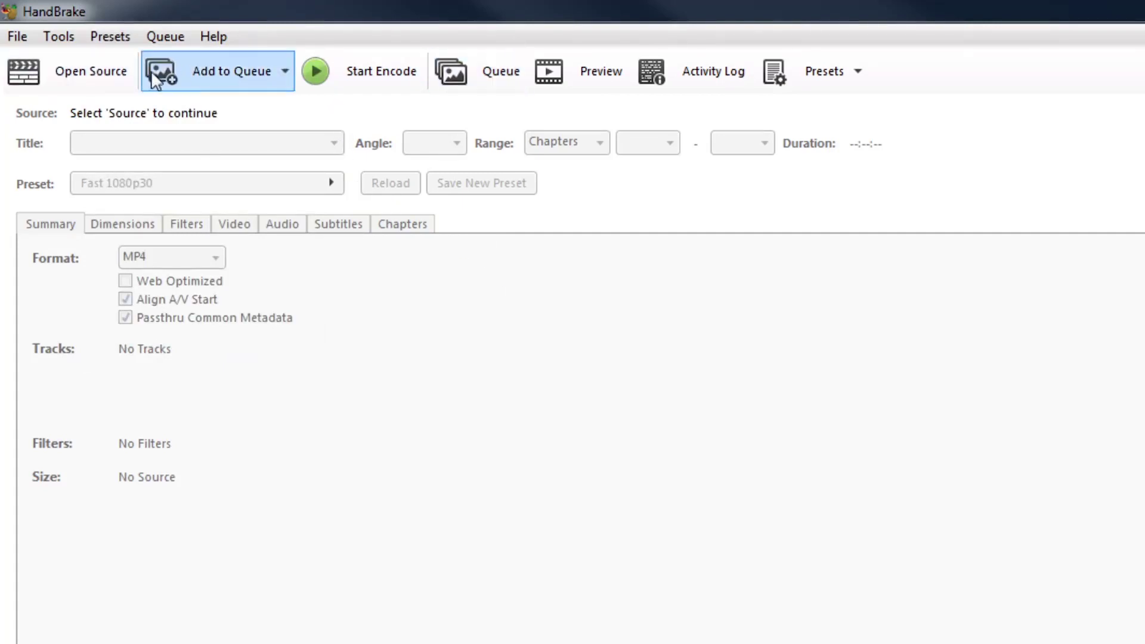
{"action": "left_click", "coordinate": [110, 37]}
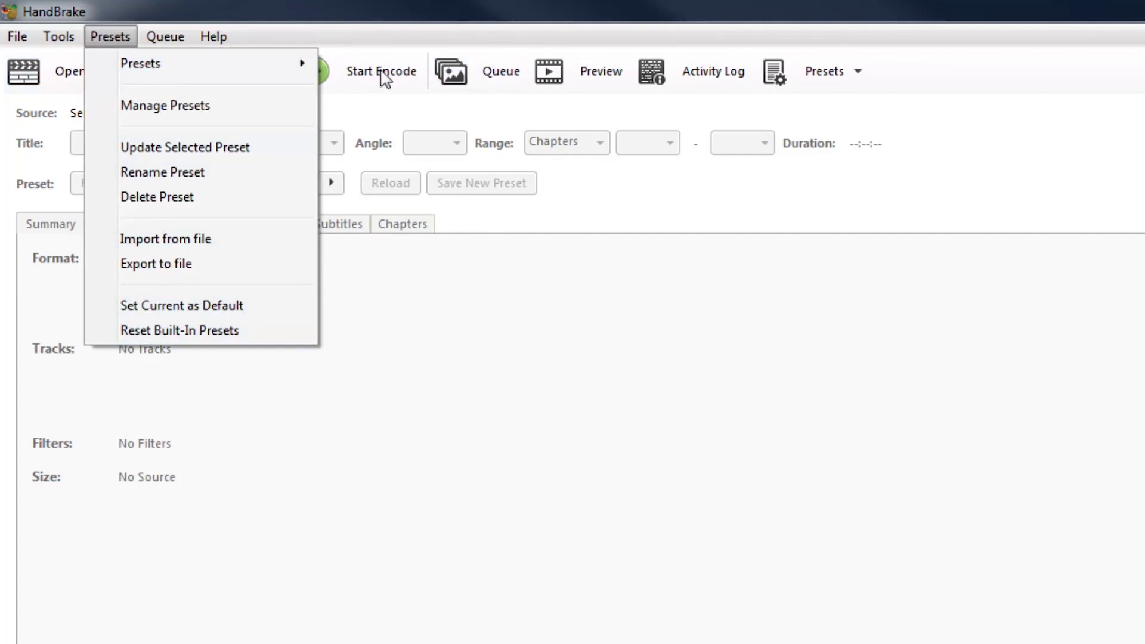
{"action": "left_click", "coordinate": [166, 36]}
{"action": "left_click", "coordinate": [167, 37]}
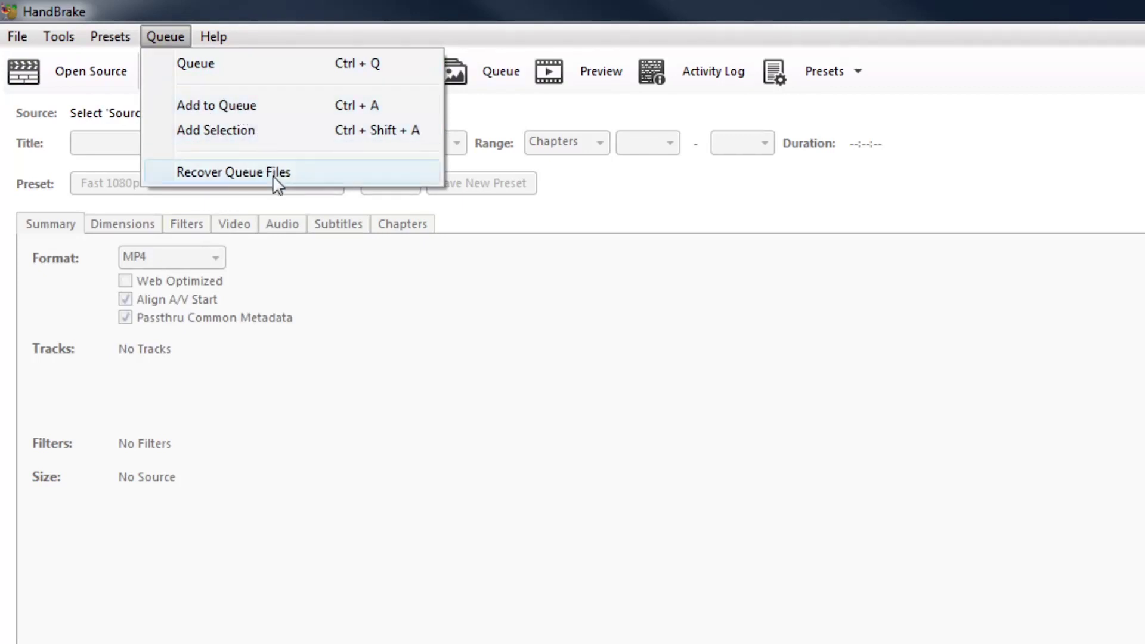
{"action": "mouse_move", "coordinate": [205, 36]}
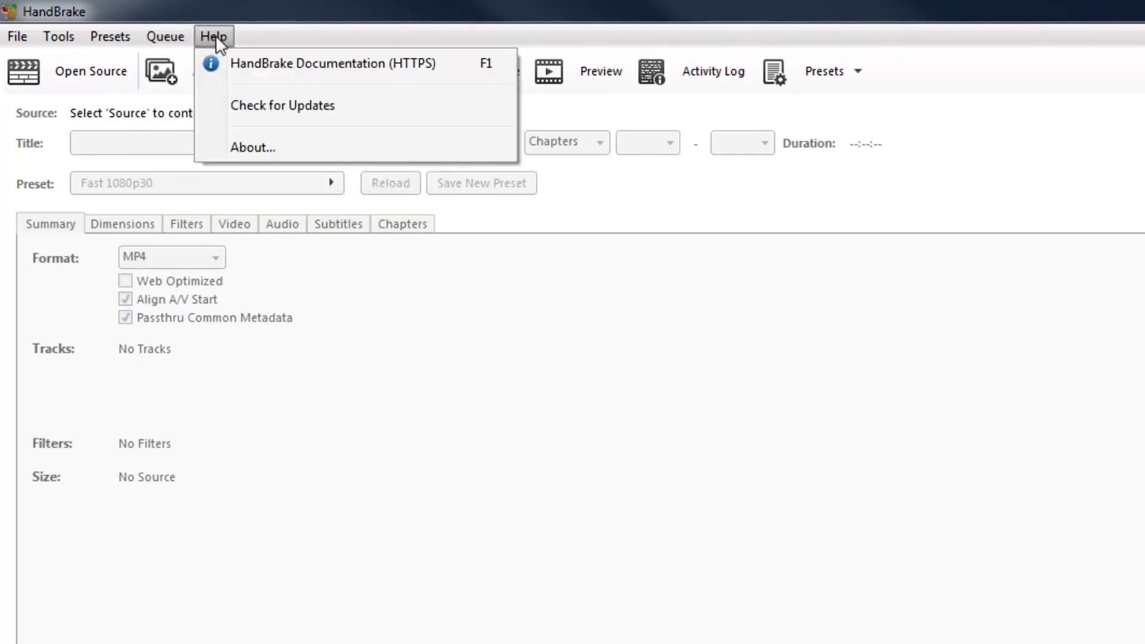
{"action": "left_click", "coordinate": [459, 15]}
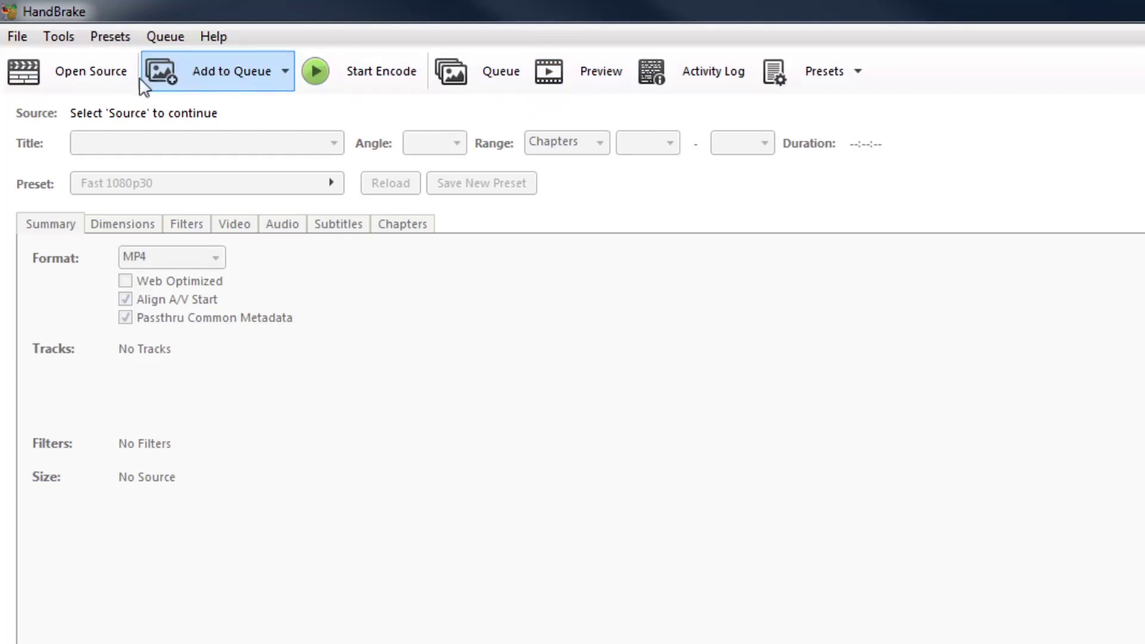
Step: Arrange the source selection beside the HB folder window and load the video "2" from that folder as the source
{"action": "left_click", "coordinate": [109, 82]}
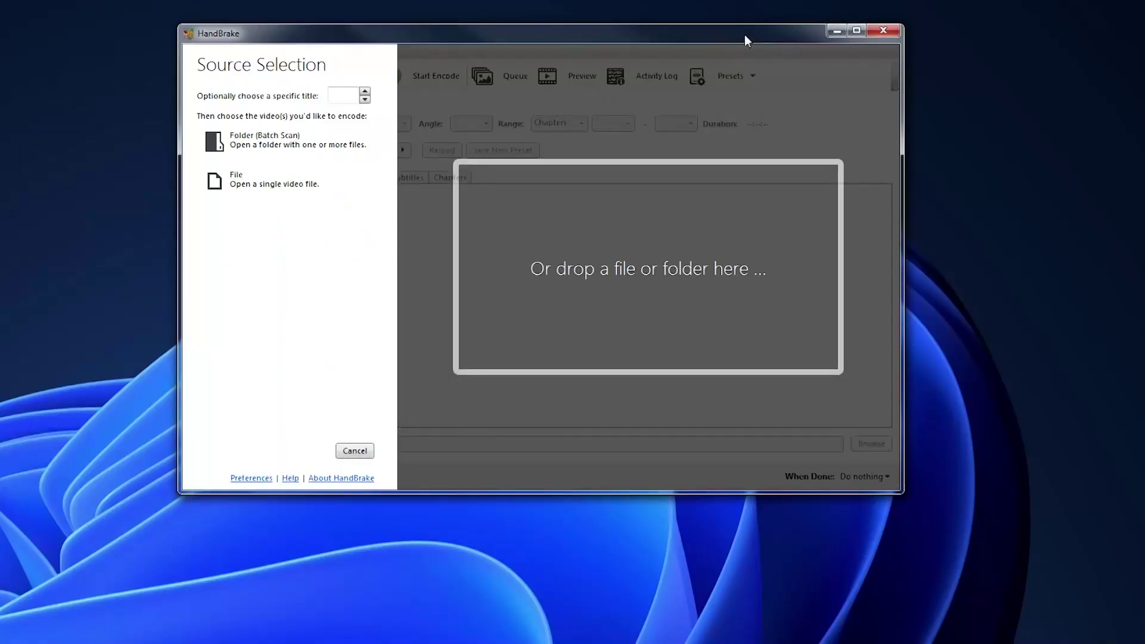
{"action": "left_click_drag", "start_coordinate": [744, 34], "coordinate": [956, 51]}
{"action": "key", "text": "alt+Tab"}
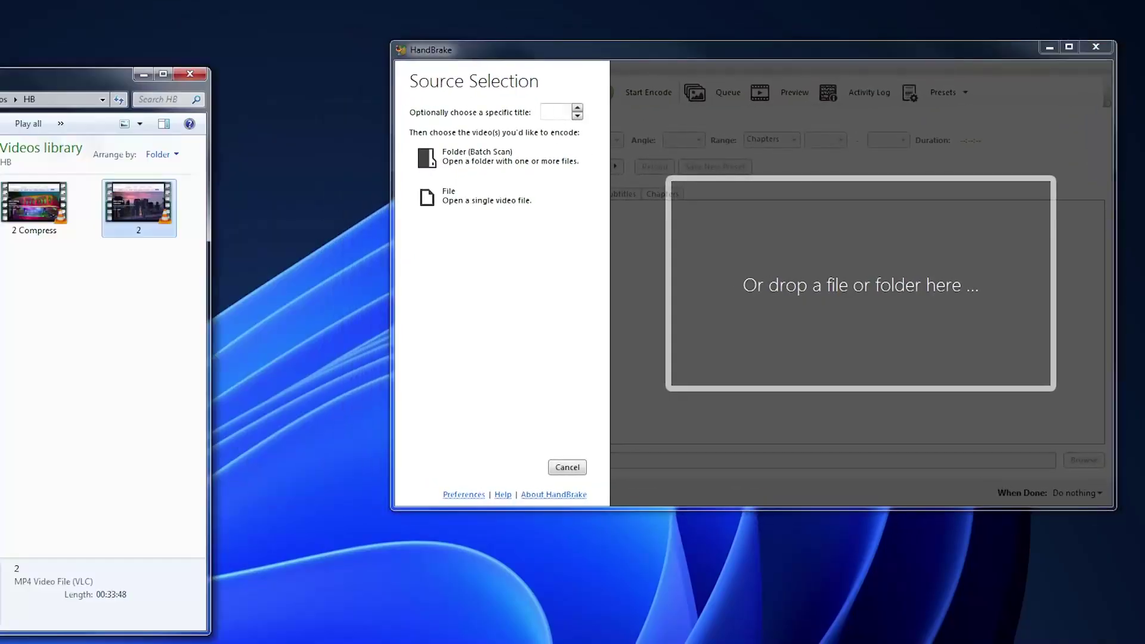
{"action": "left_click_drag", "start_coordinate": [80, 82], "coordinate": [232, 33]}
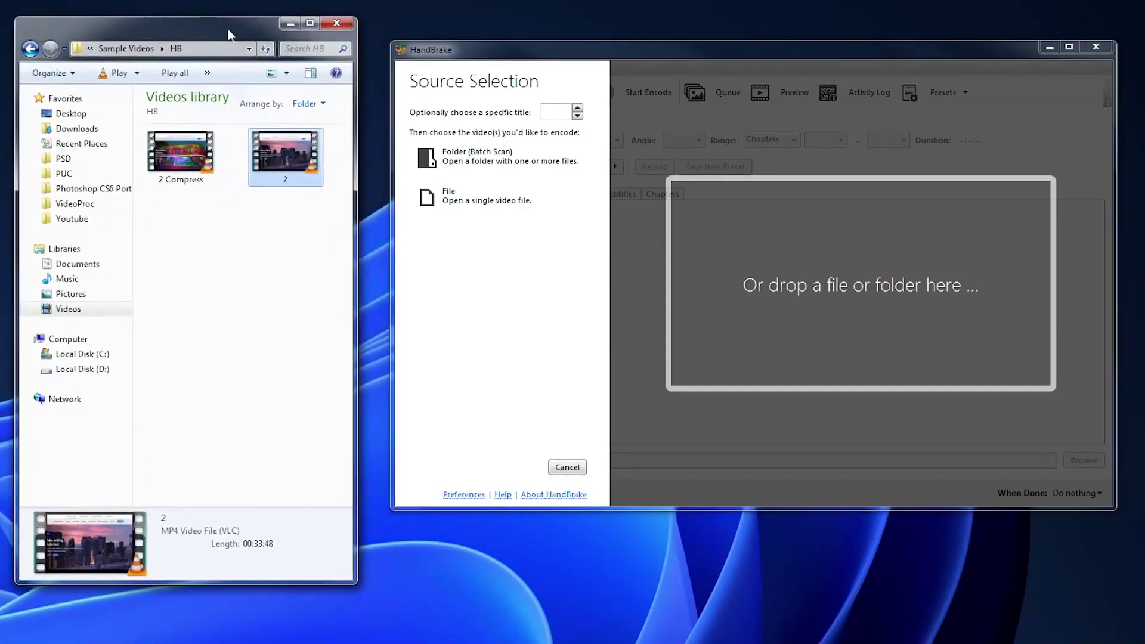
{"action": "left_click", "coordinate": [185, 161]}
{"action": "left_click", "coordinate": [282, 172]}
{"action": "left_click_drag", "start_coordinate": [298, 149], "coordinate": [843, 294]}
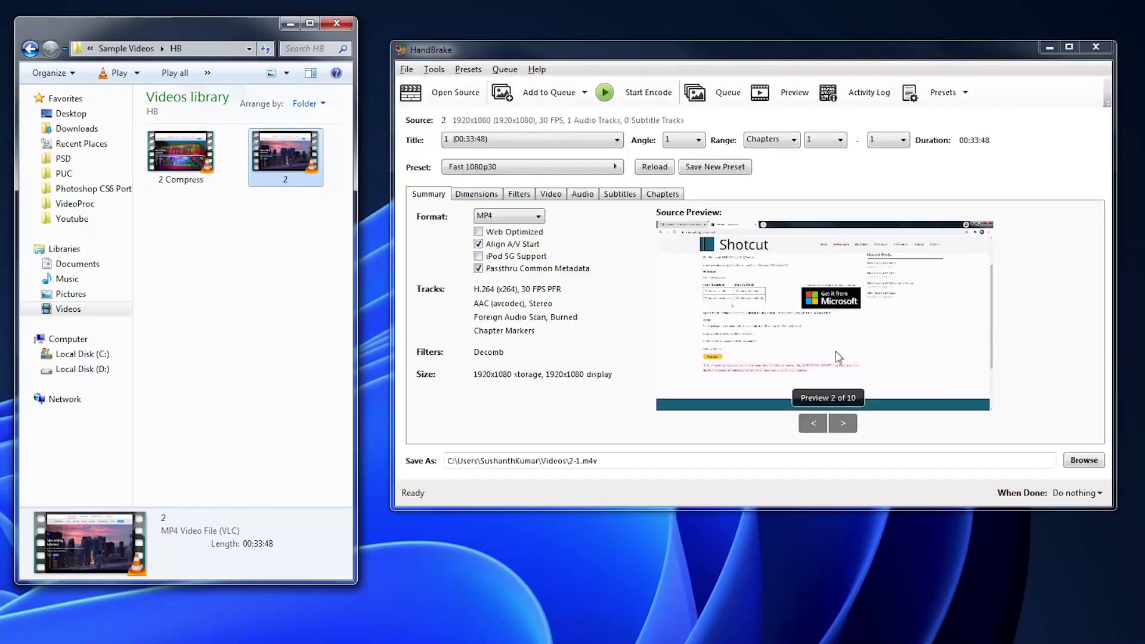
Step: Minimize the HB folder window, maximize HandBrake and dismiss the reopened source selection, keeping video "2" loaded
{"action": "left_click", "coordinate": [451, 93]}
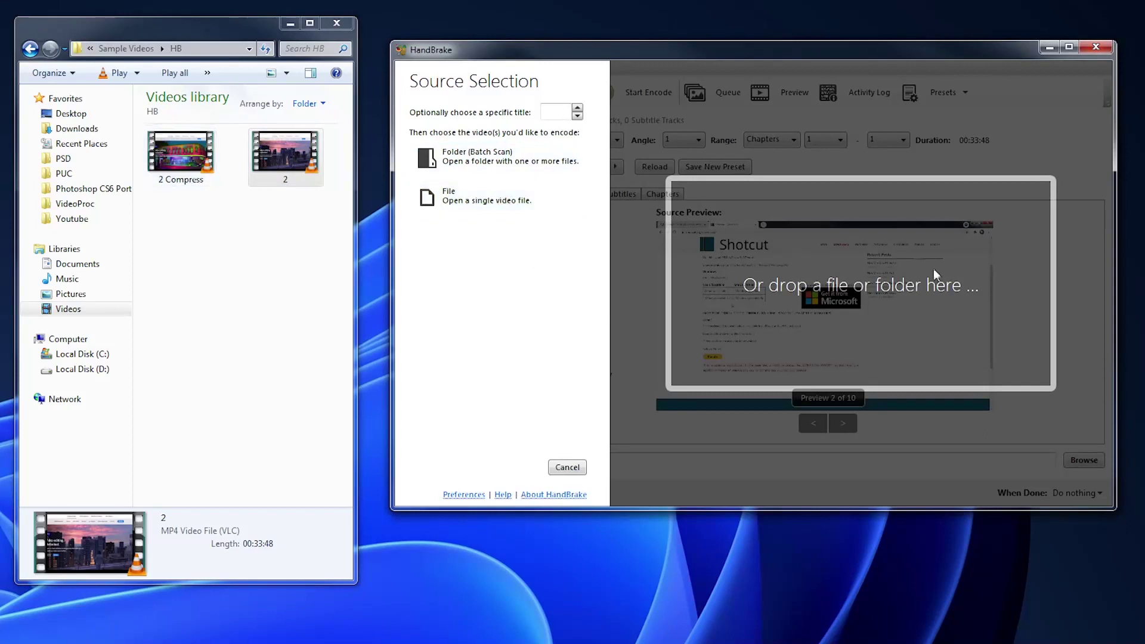
{"action": "left_click", "coordinate": [289, 24]}
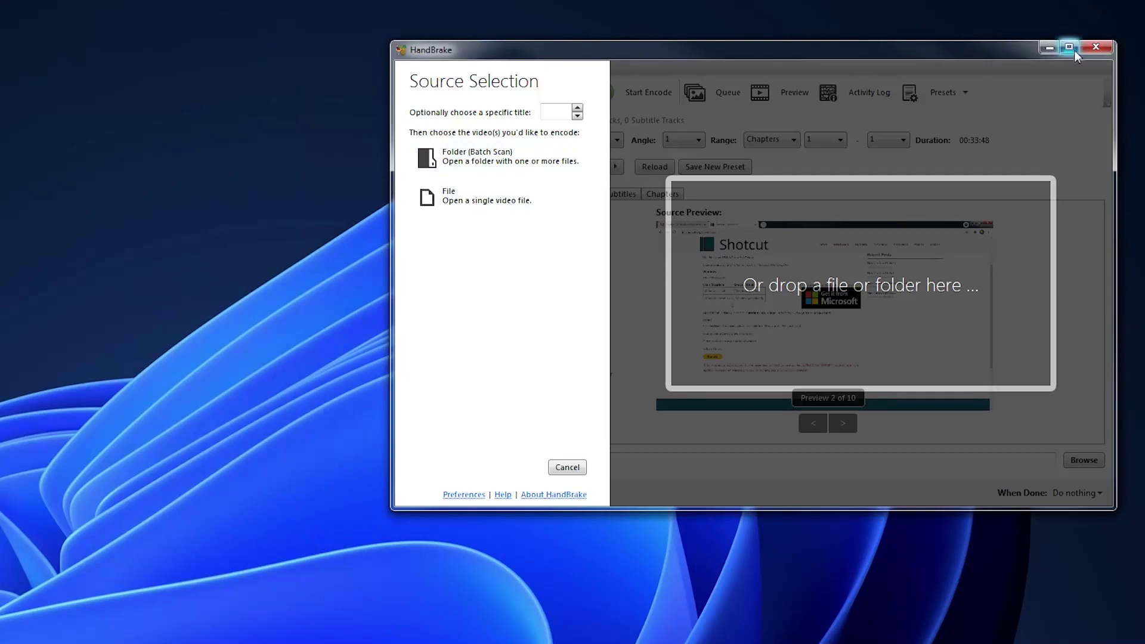
{"action": "left_click", "coordinate": [1069, 47]}
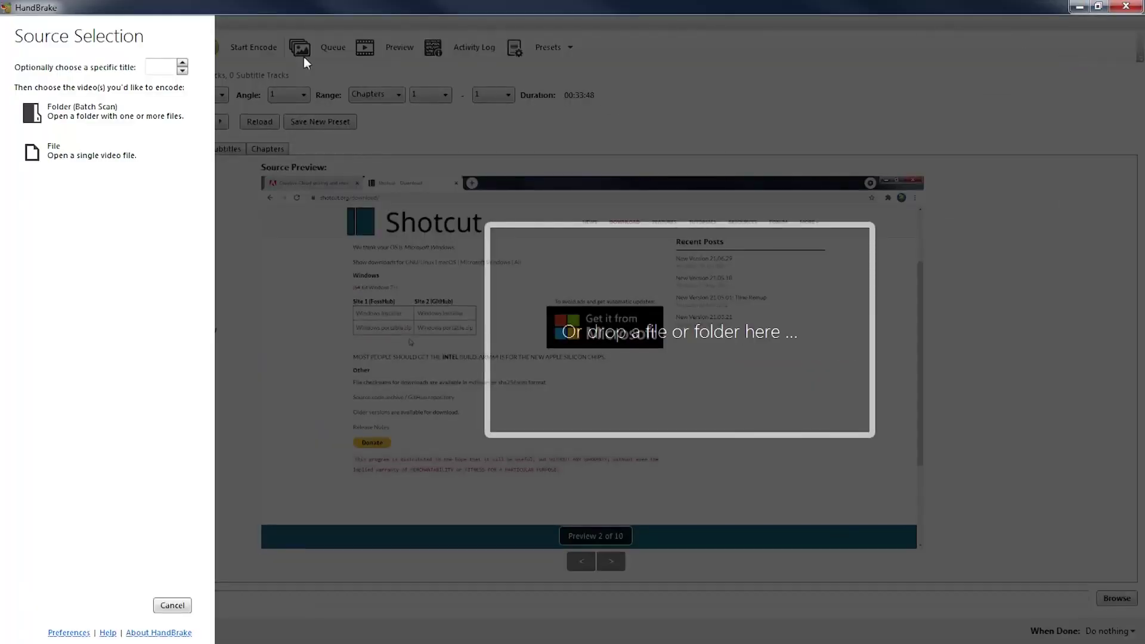
{"action": "left_click", "coordinate": [172, 605]}
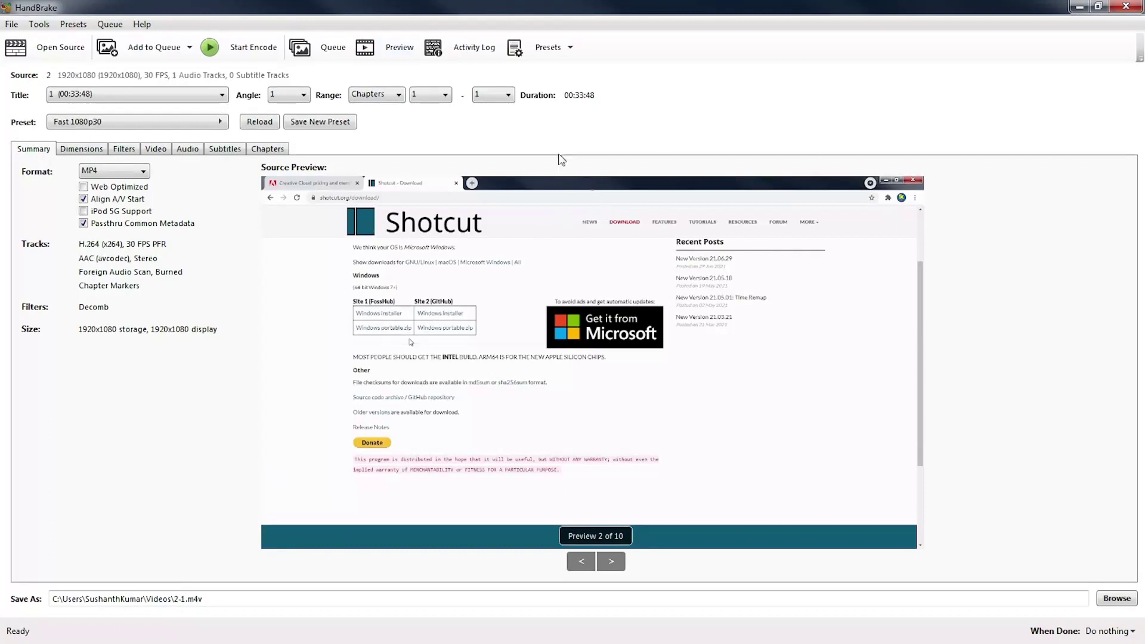
Step: Look through the add-to-queue options, the toolbar presets command and the angle and range choices of the loaded video
{"action": "left_click", "coordinate": [192, 51]}
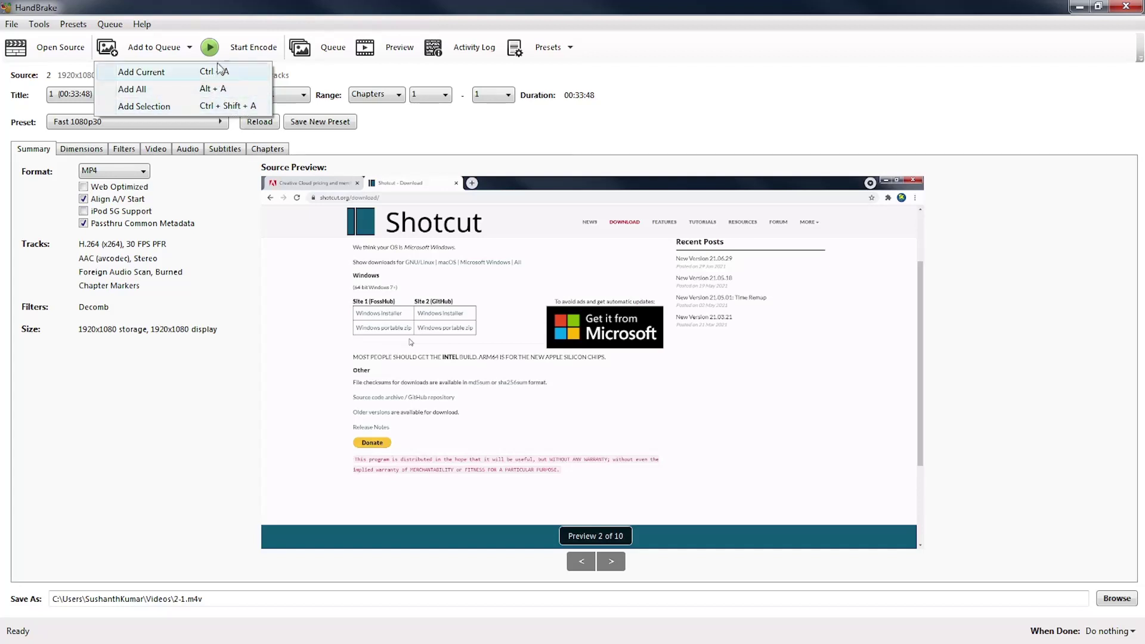
{"action": "left_click", "coordinate": [763, 21]}
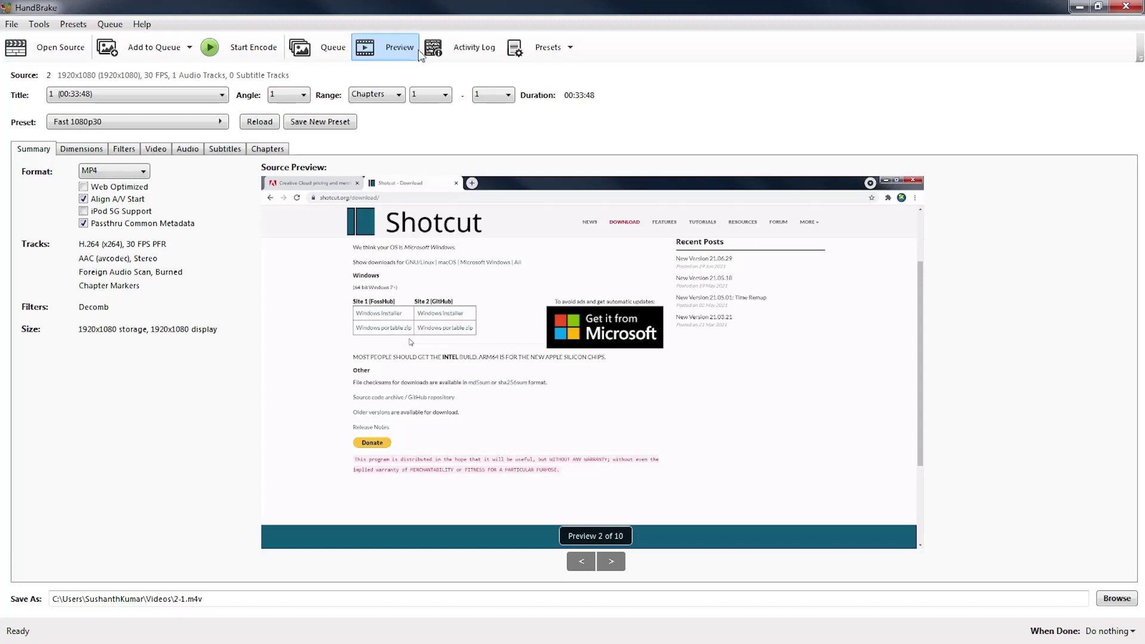
{"action": "left_click", "coordinate": [578, 52]}
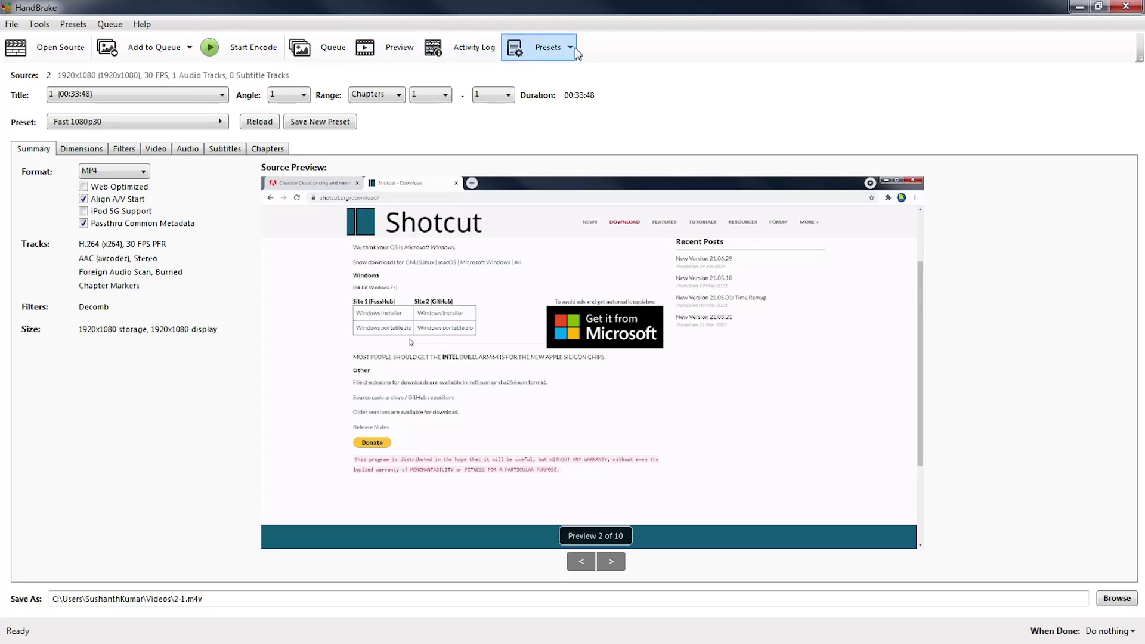
{"action": "left_click", "coordinate": [626, 57]}
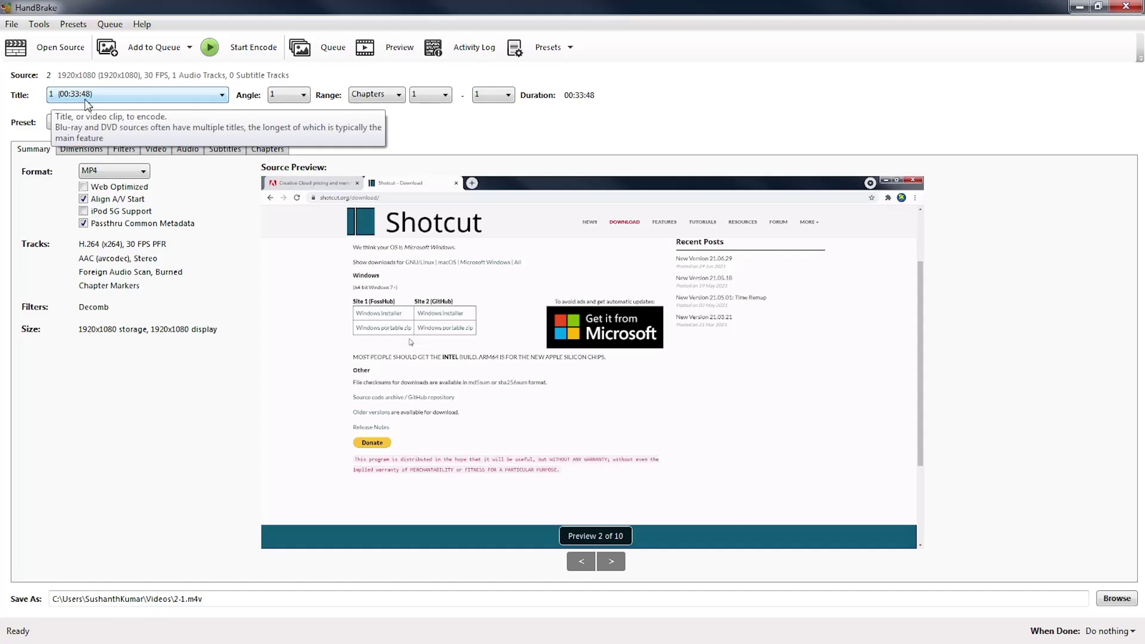
{"action": "left_click", "coordinate": [303, 99]}
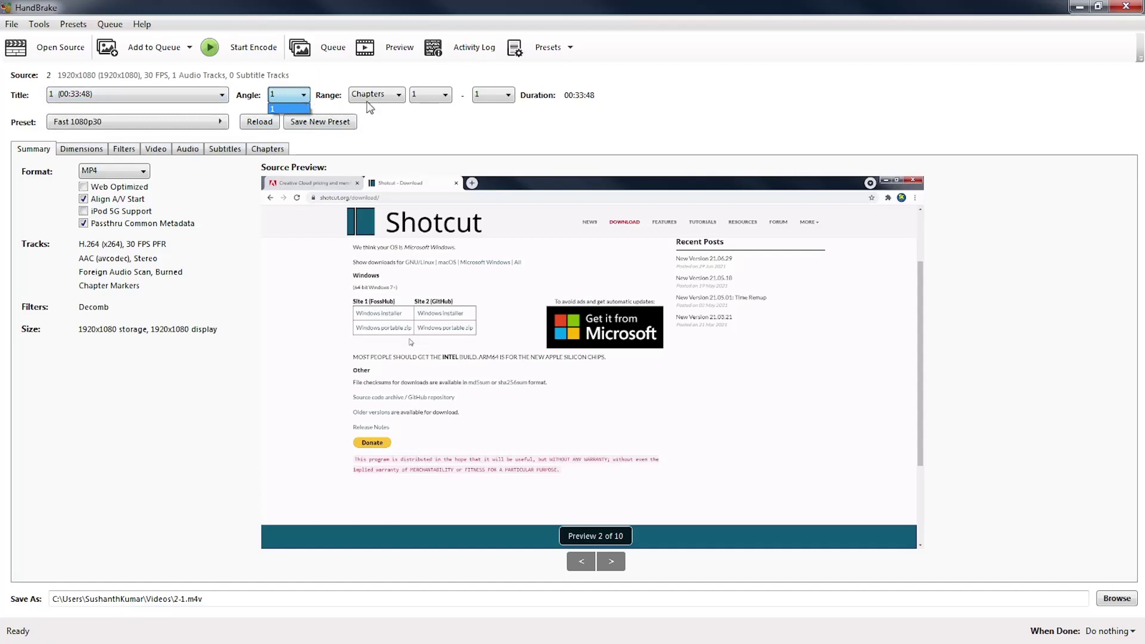
{"action": "left_click", "coordinate": [385, 103]}
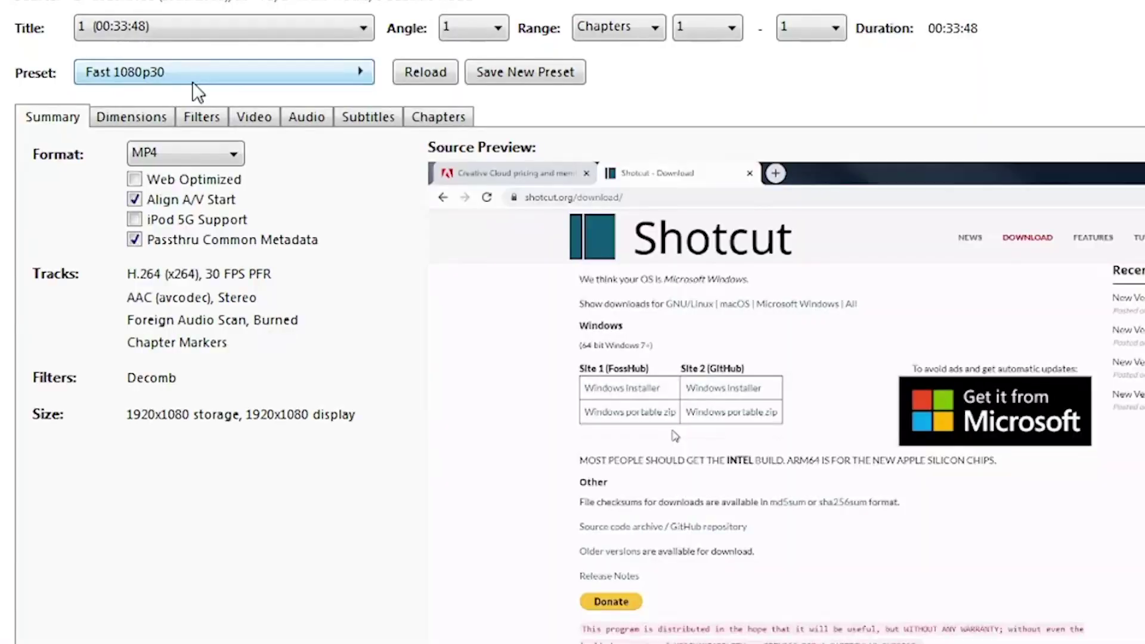
Step: Browse the Web and Devices preset categories and apply the General preset Fast 1080p30
{"action": "left_click", "coordinate": [119, 124]}
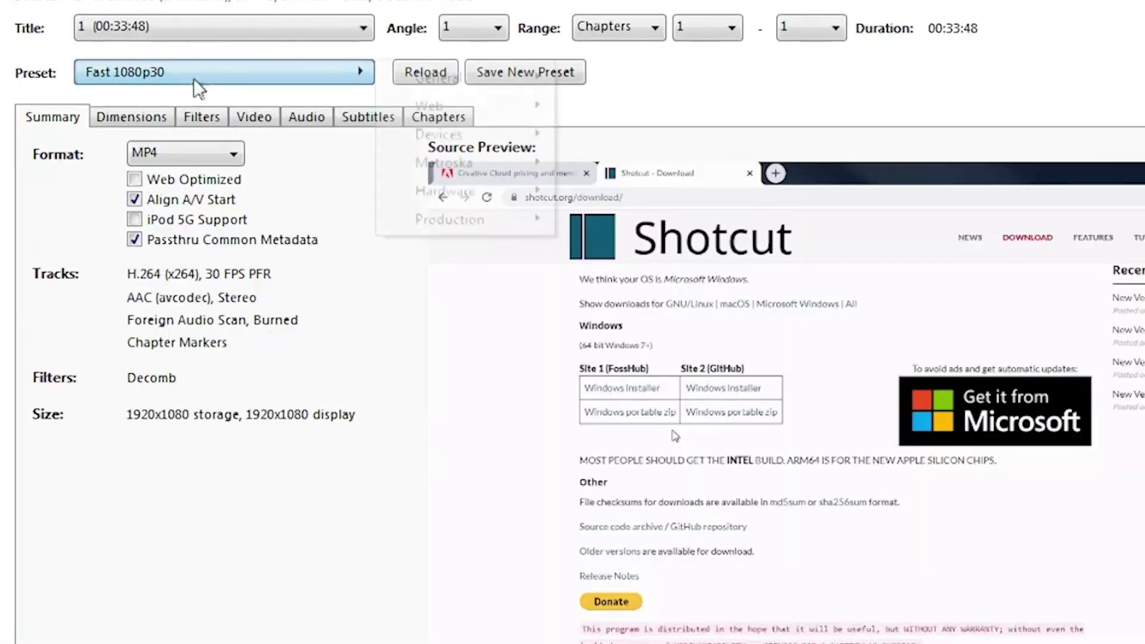
{"action": "mouse_move", "coordinate": [418, 80]}
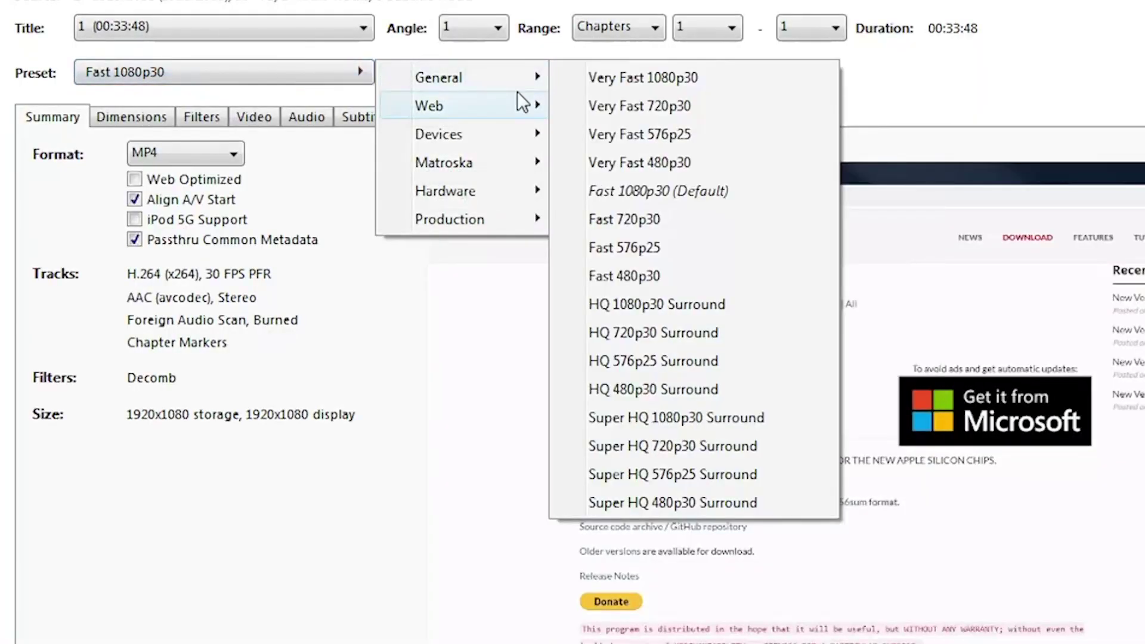
{"action": "mouse_move", "coordinate": [522, 107]}
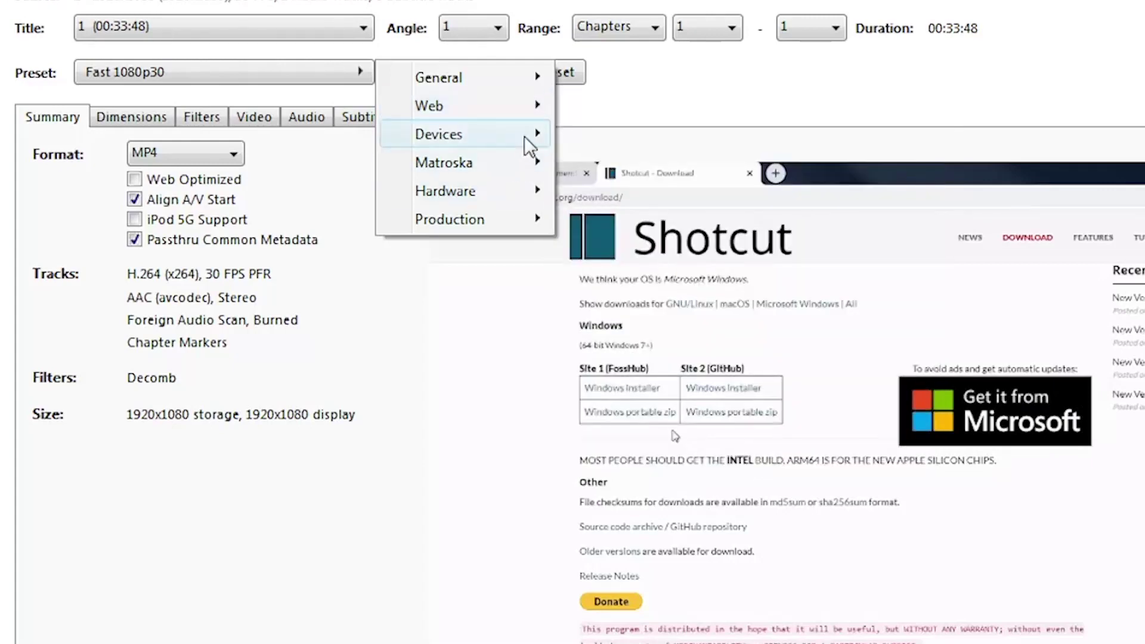
{"action": "mouse_move", "coordinate": [524, 136]}
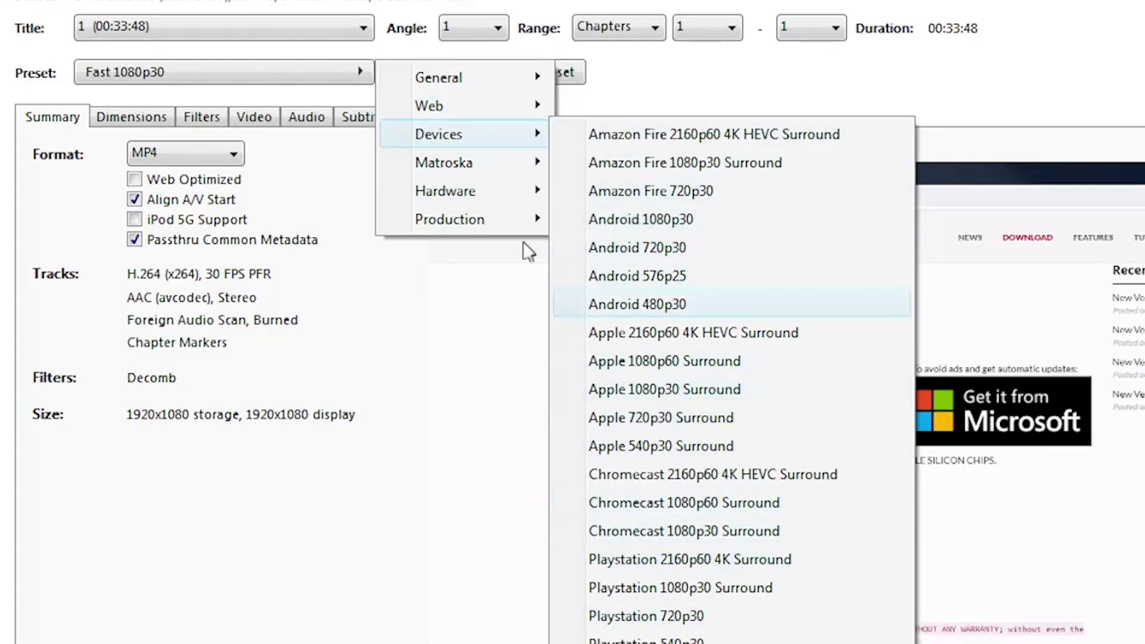
{"action": "mouse_move", "coordinate": [507, 79]}
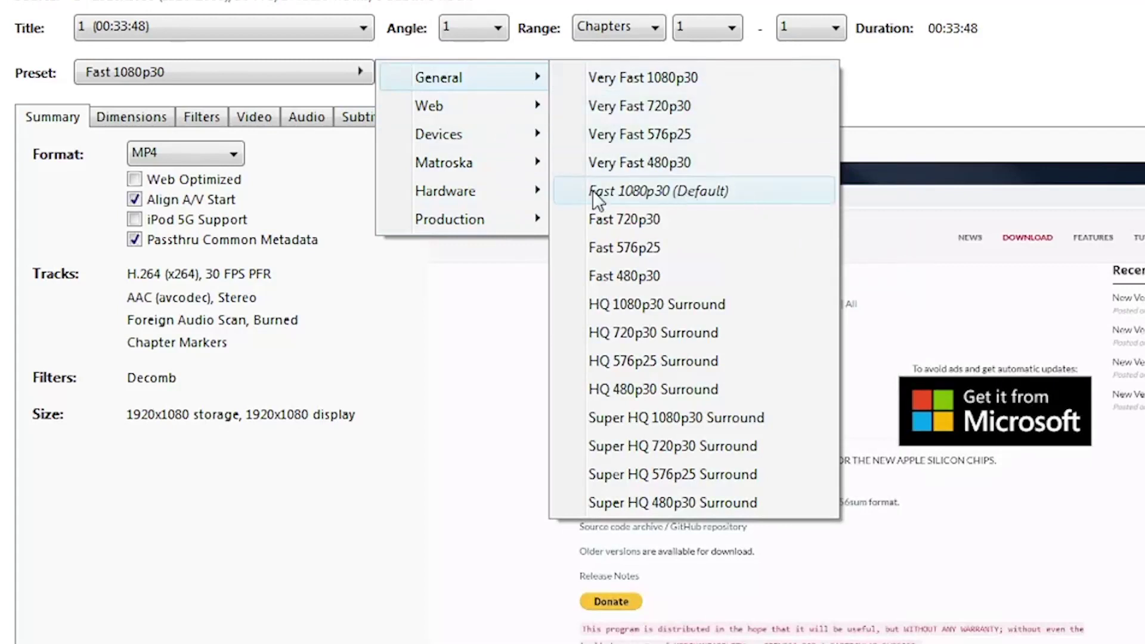
{"action": "left_click", "coordinate": [682, 194]}
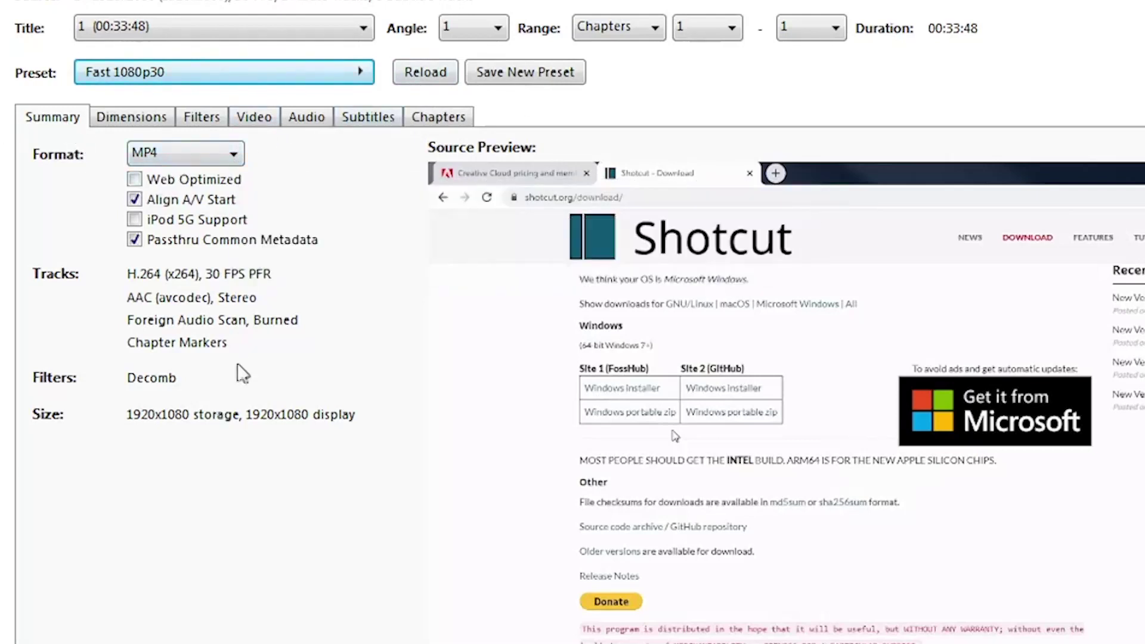
Step: Select MP4 as the output format and enable Web Optimized
{"action": "left_click", "coordinate": [232, 155]}
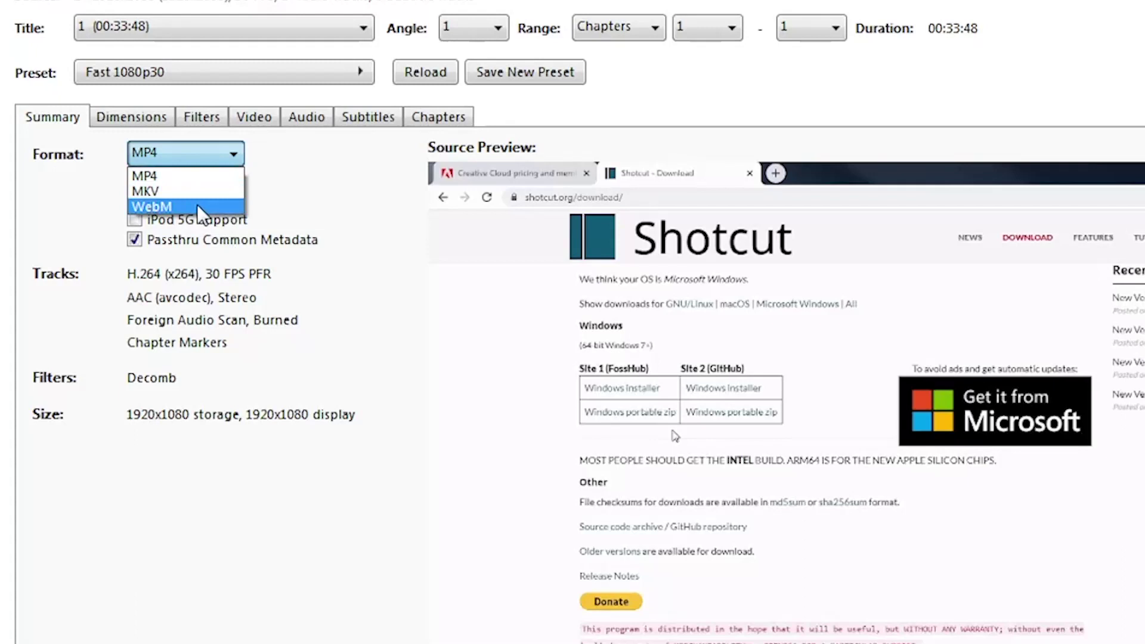
{"action": "left_click", "coordinate": [198, 174]}
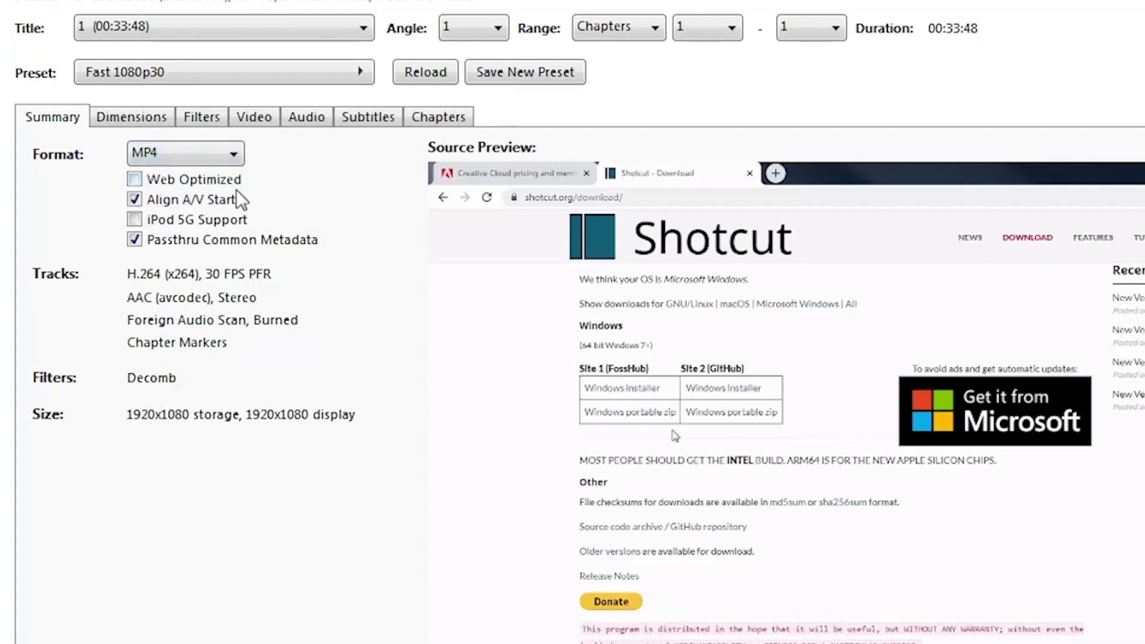
{"action": "left_click", "coordinate": [214, 184]}
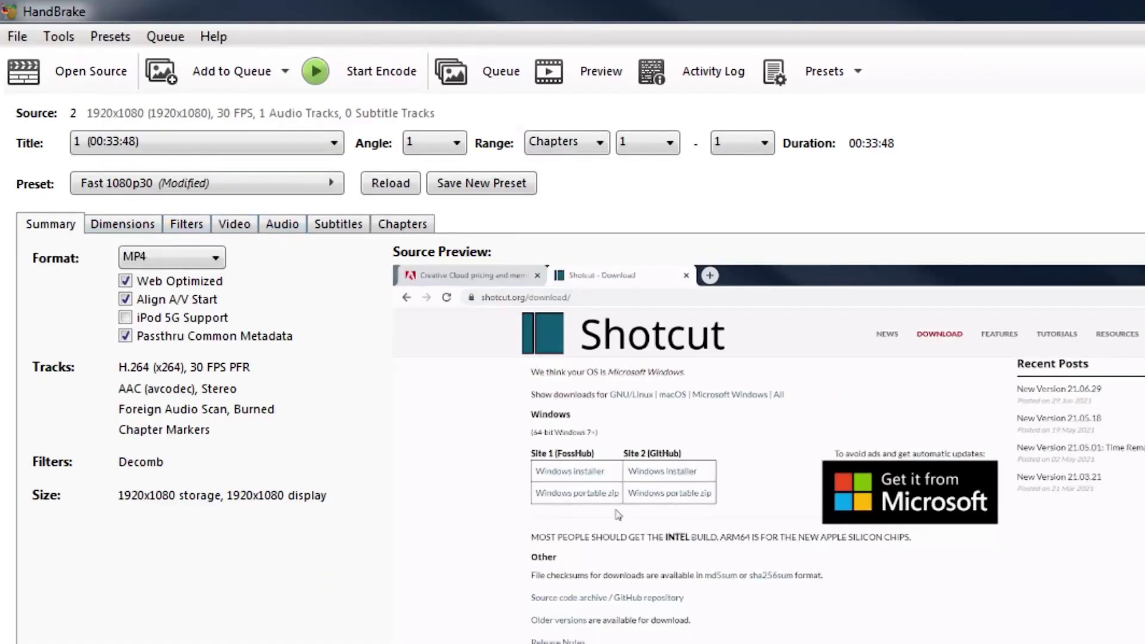
Step: Review the dimensions and filter settings, and select H.264 (x264) as the video encoder
{"action": "left_click", "coordinate": [130, 229]}
{"action": "left_click", "coordinate": [190, 229]}
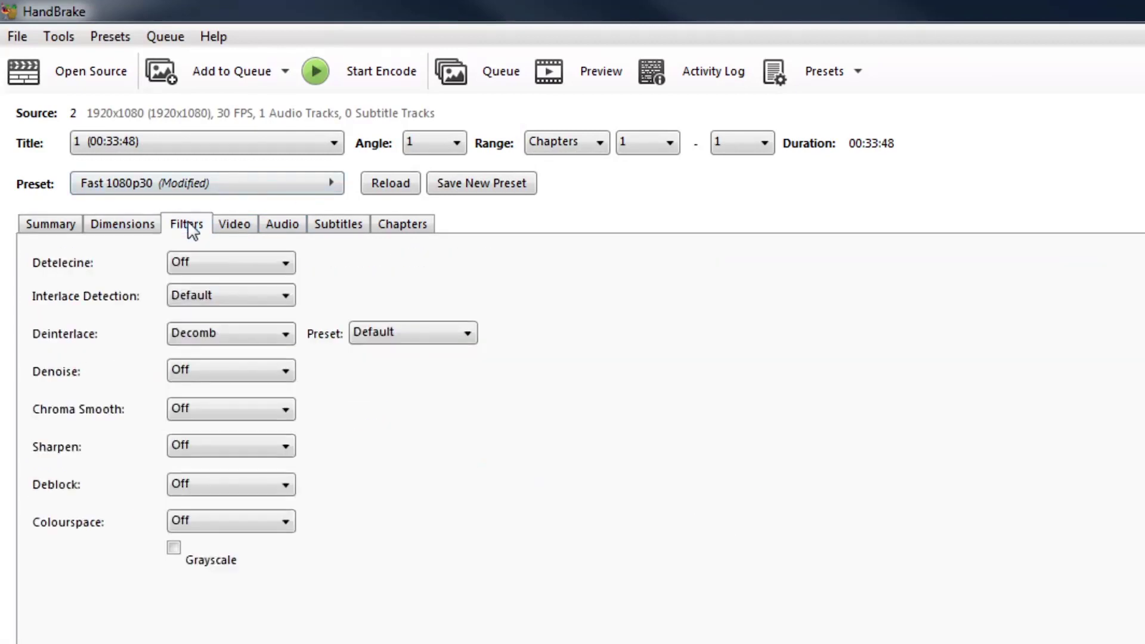
{"action": "left_click", "coordinate": [230, 230]}
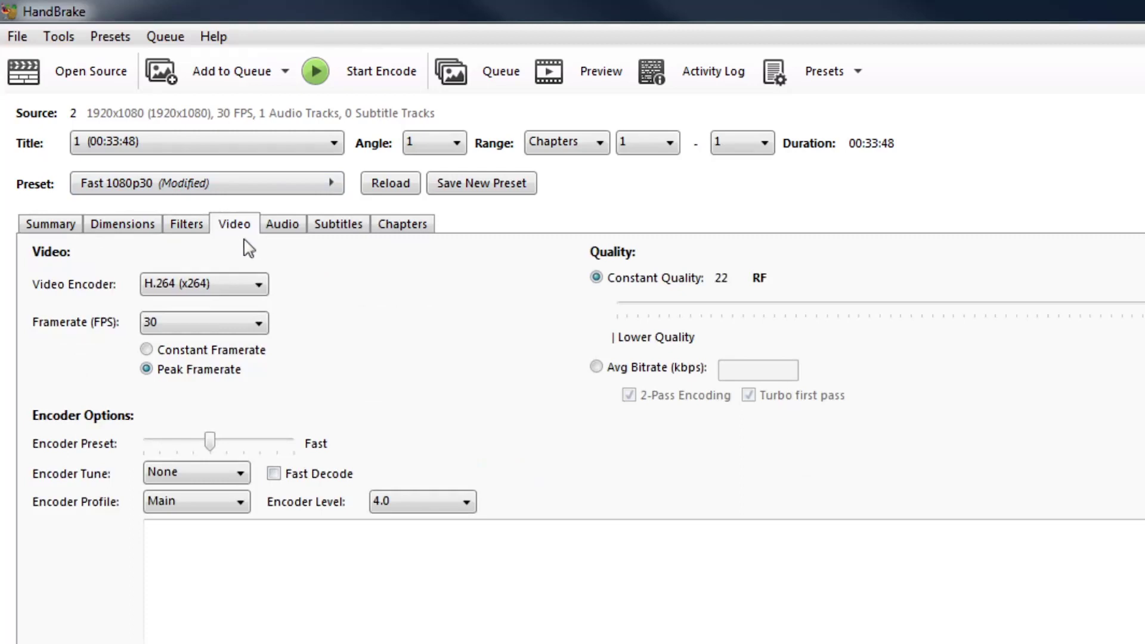
{"action": "left_click", "coordinate": [243, 285]}
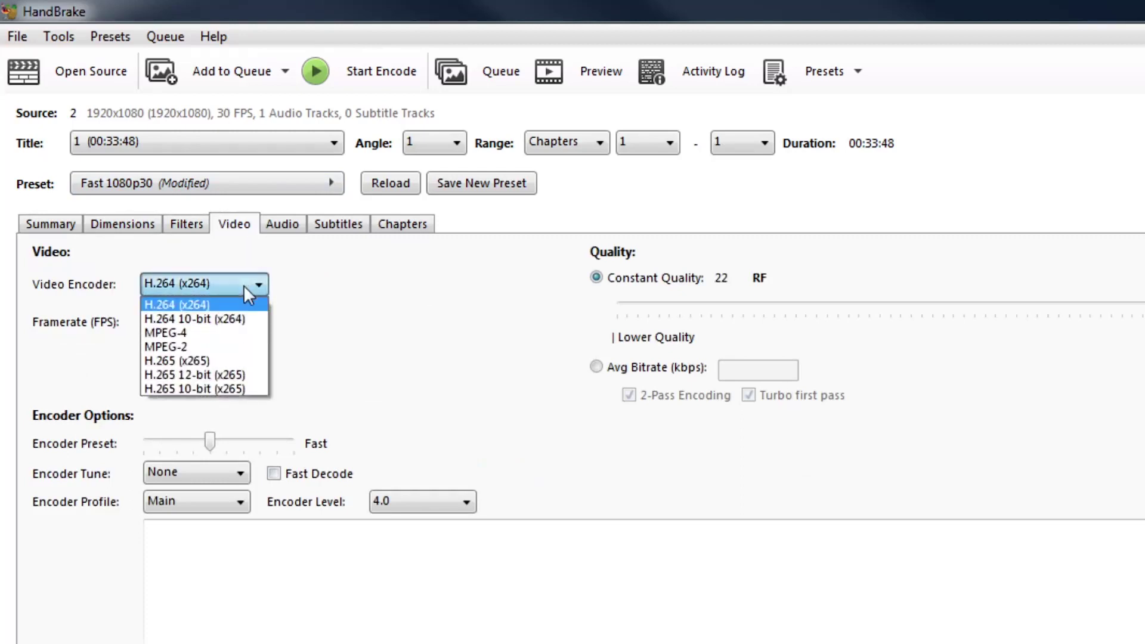
{"action": "left_click", "coordinate": [210, 305]}
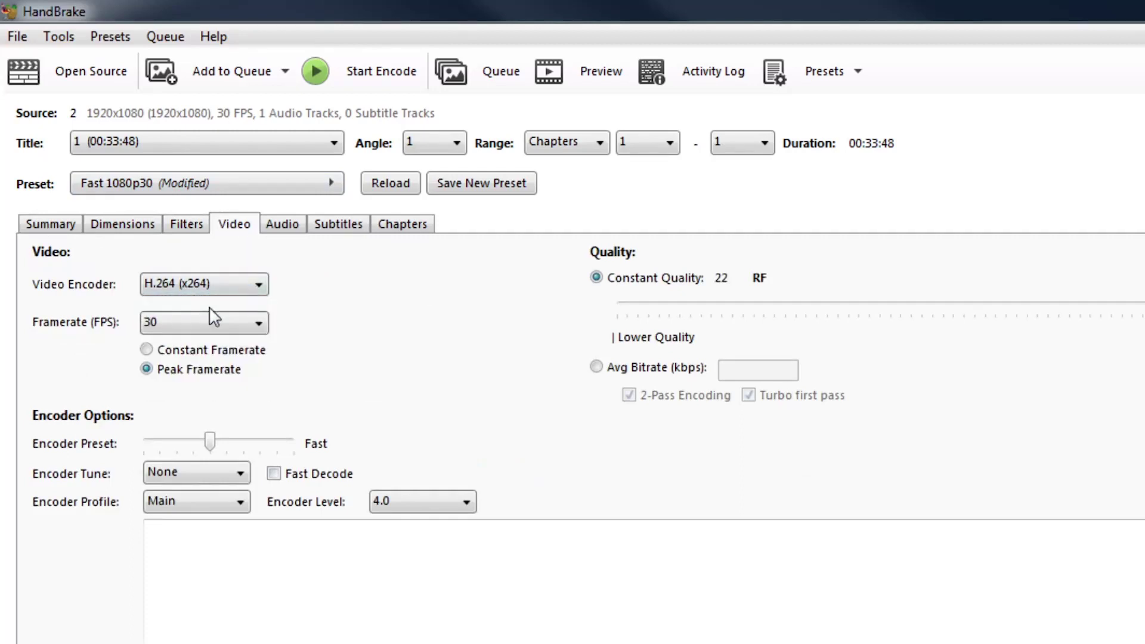
Step: Set the video framerate to 29.97 FPS
{"action": "left_click", "coordinate": [261, 325]}
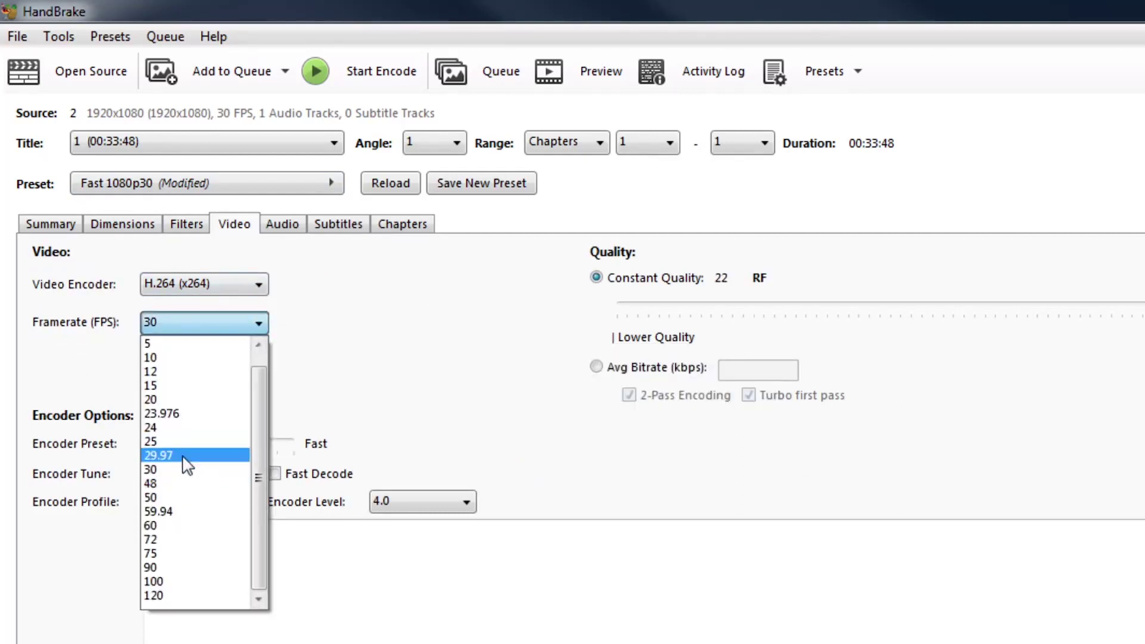
{"action": "left_click", "coordinate": [183, 456]}
{"action": "left_click", "coordinate": [245, 324]}
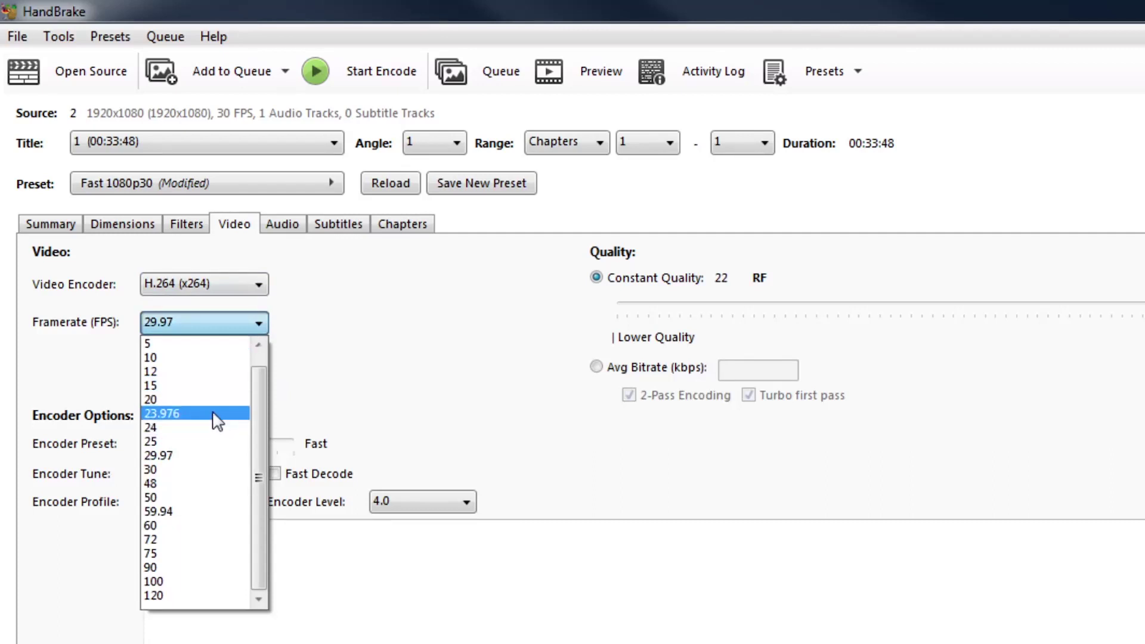
{"action": "left_click", "coordinate": [298, 375]}
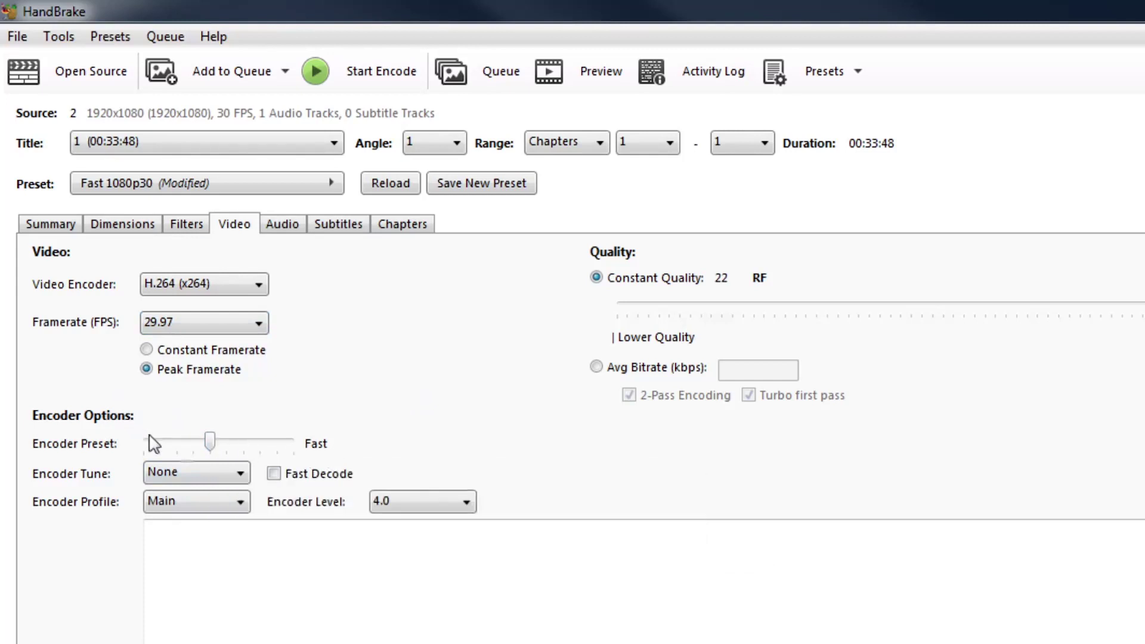
Step: Check the encoder tune setting and set the constant quality to RF 23
{"action": "left_click", "coordinate": [241, 479]}
{"action": "left_click", "coordinate": [242, 480]}
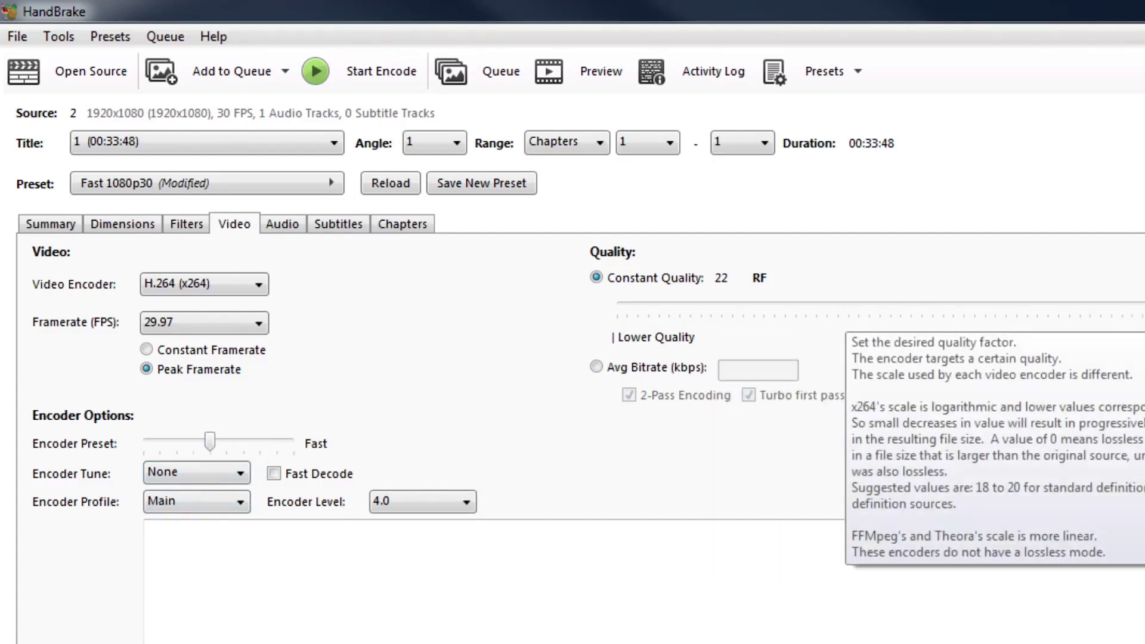
{"action": "key", "text": "Left"}
{"action": "key", "text": "Left"}
{"action": "key", "text": "Left"}
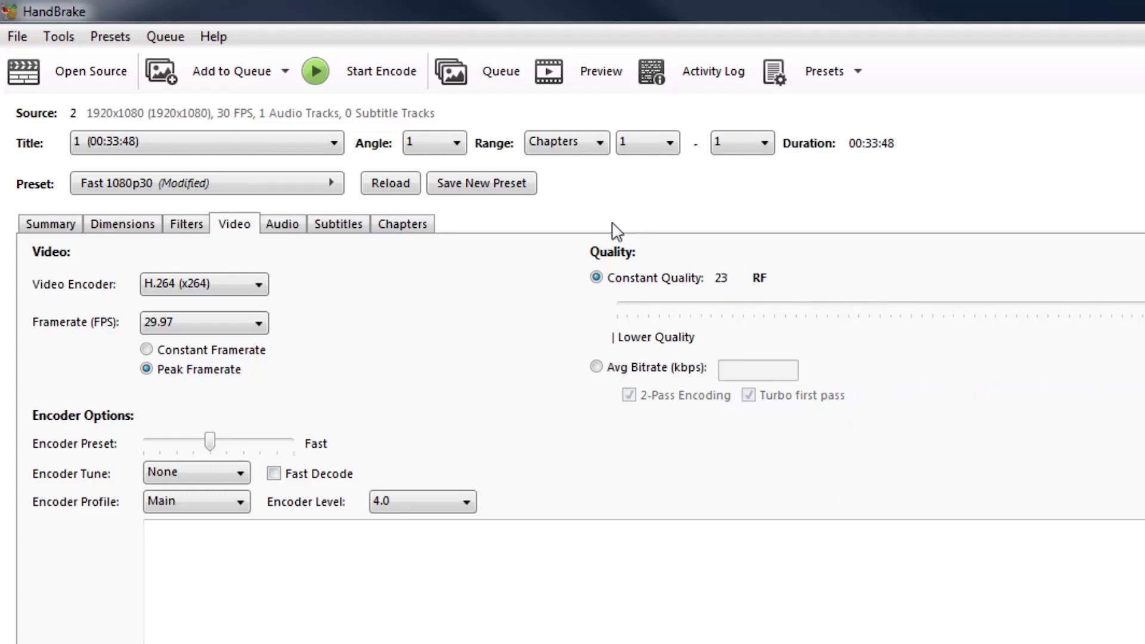
Step: Start encoding the video after checking its audio and summary settings, and choose Do nothing as the when-done action
{"action": "left_click", "coordinate": [263, 232]}
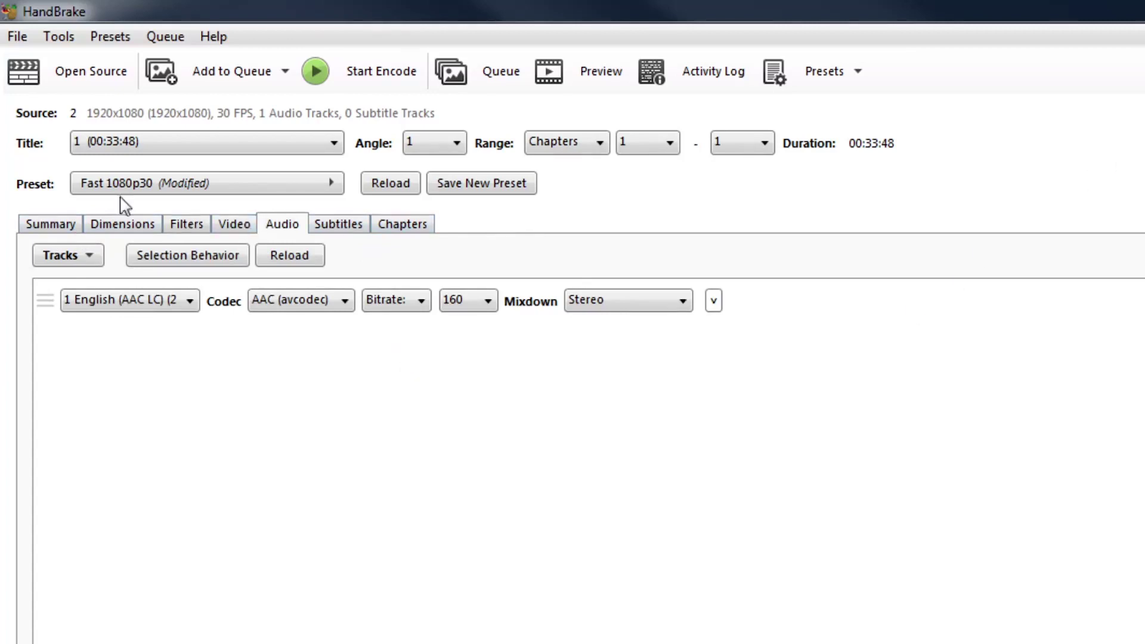
{"action": "left_click", "coordinate": [59, 225]}
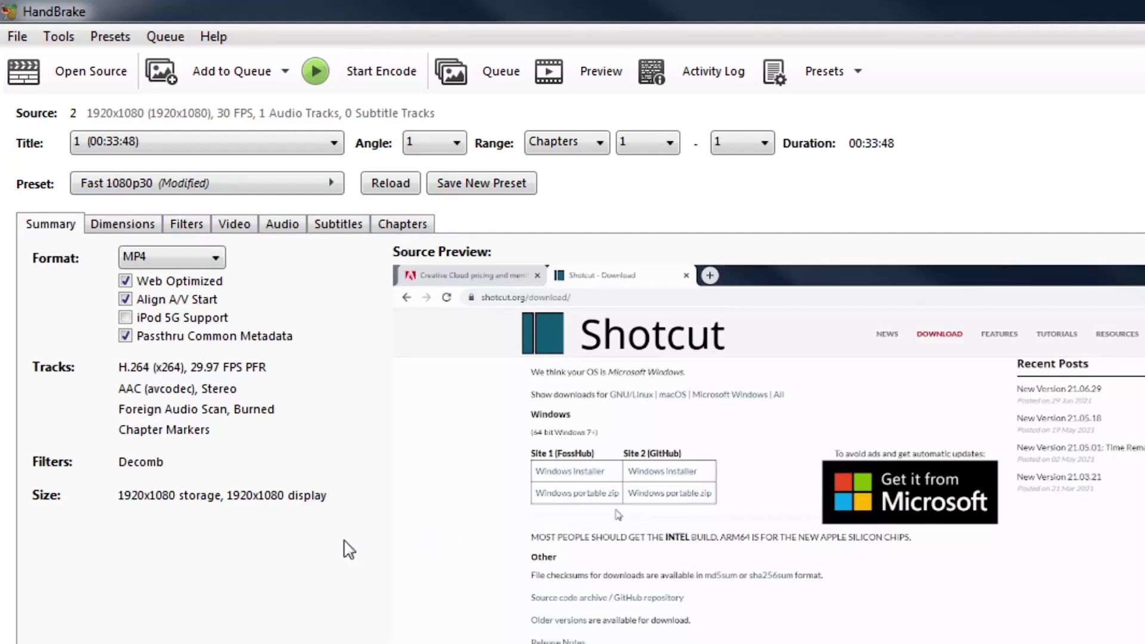
{"action": "left_click", "coordinate": [384, 88]}
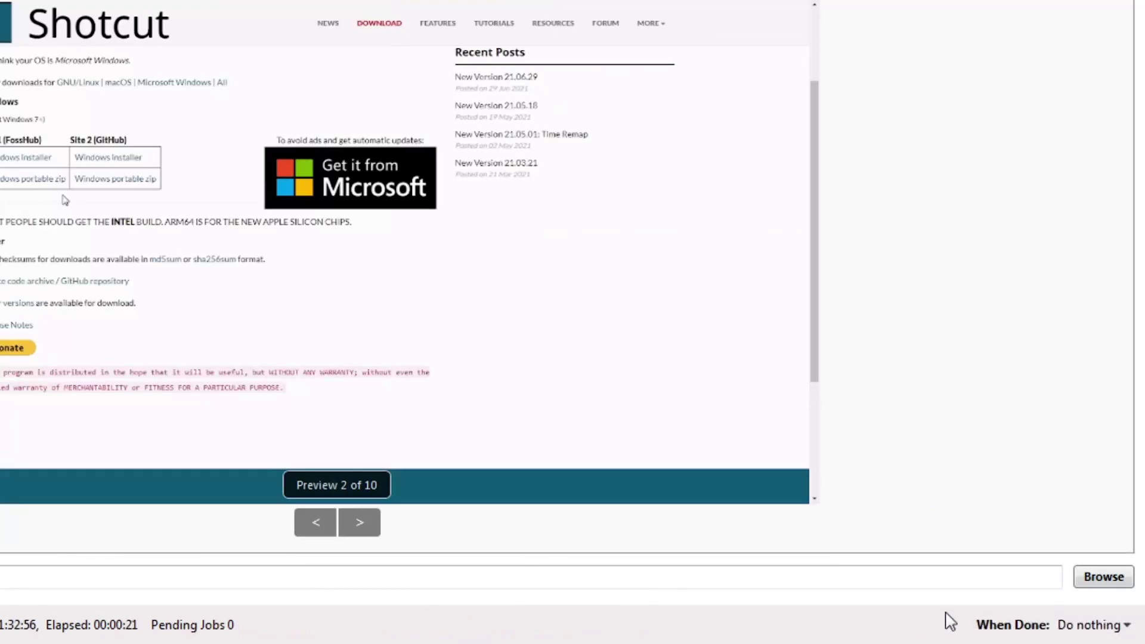
{"action": "left_click", "coordinate": [1131, 636]}
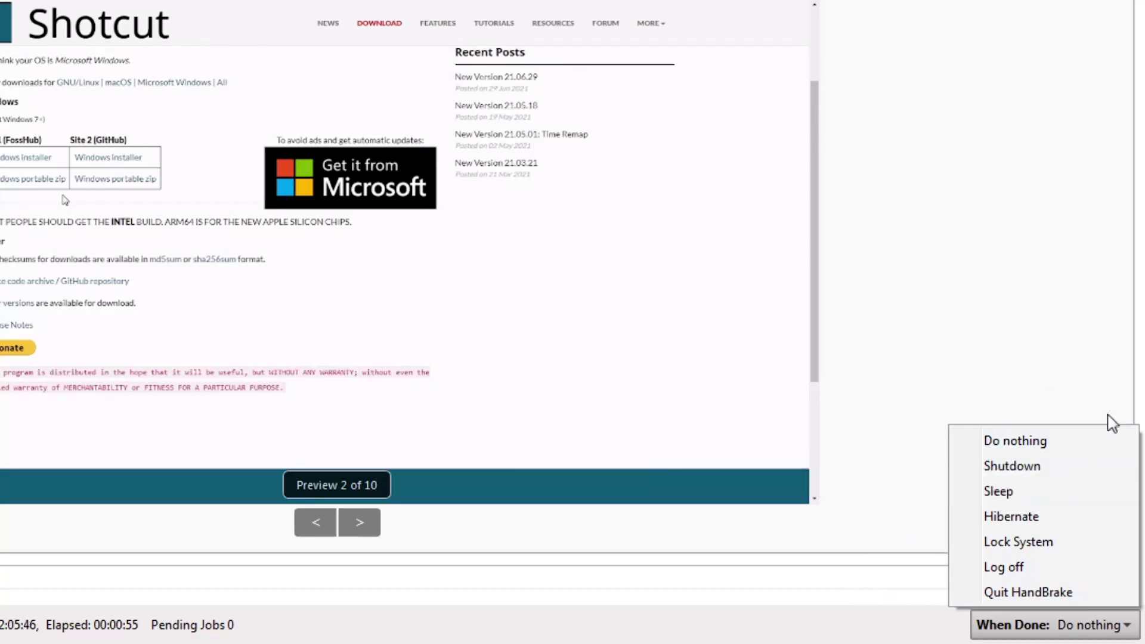
{"action": "left_click", "coordinate": [1033, 451]}
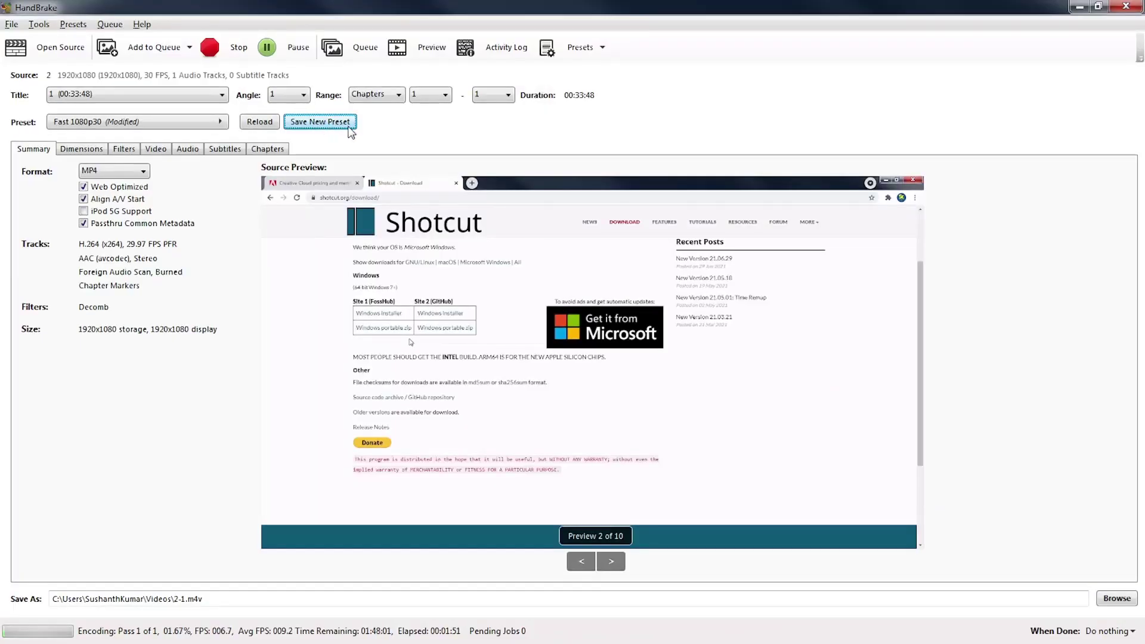
{"action": "left_click", "coordinate": [349, 130]}
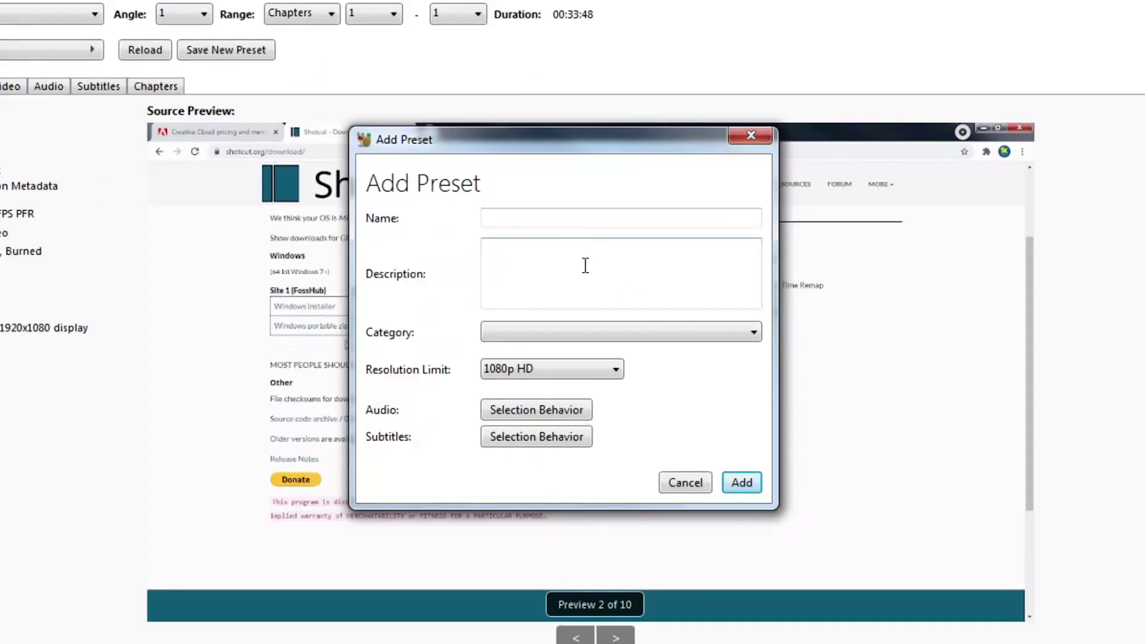
{"action": "left_click", "coordinate": [551, 222]}
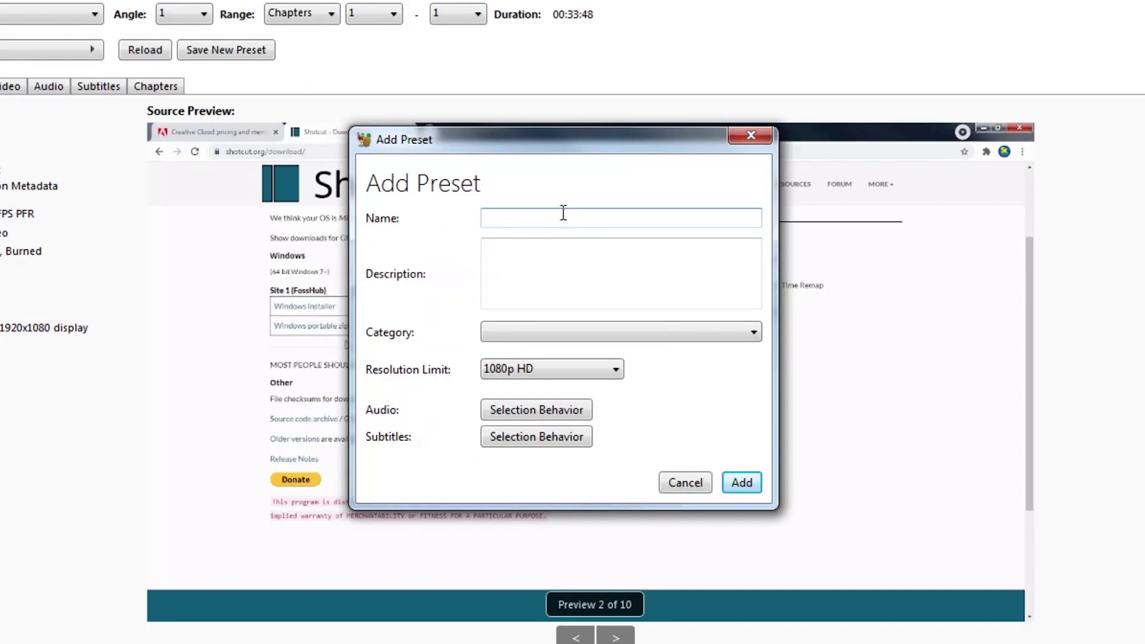
{"action": "type", "text": "utujgjfjf"}
{"action": "left_click", "coordinate": [573, 263]}
{"action": "type", "text": "youyiuyi"}
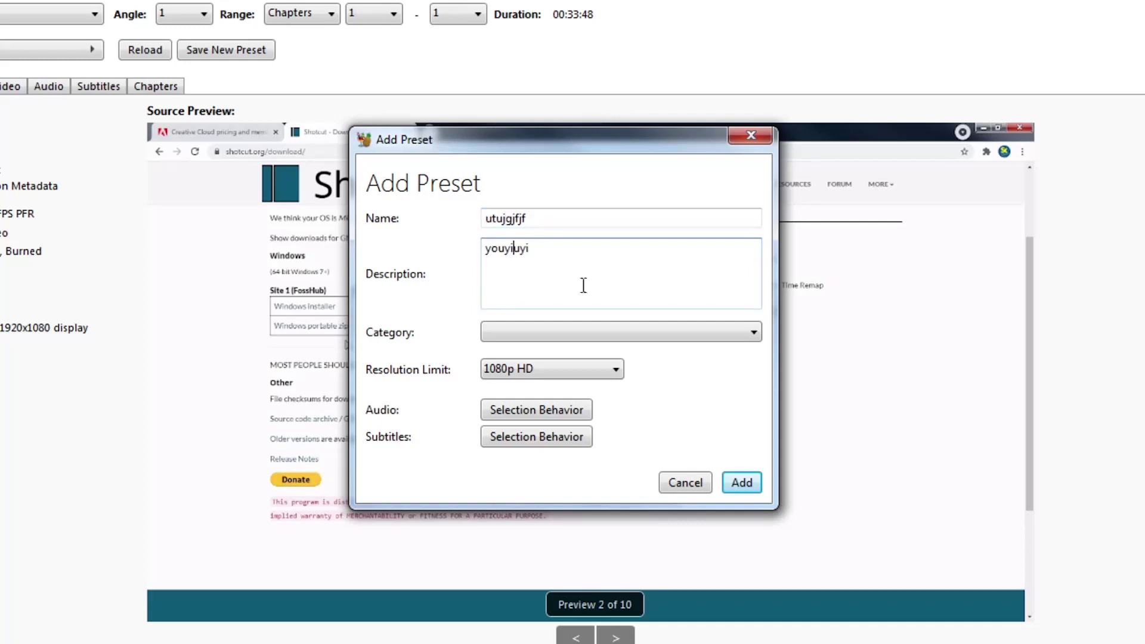
{"action": "left_click", "coordinate": [617, 373]}
{"action": "left_click", "coordinate": [616, 372]}
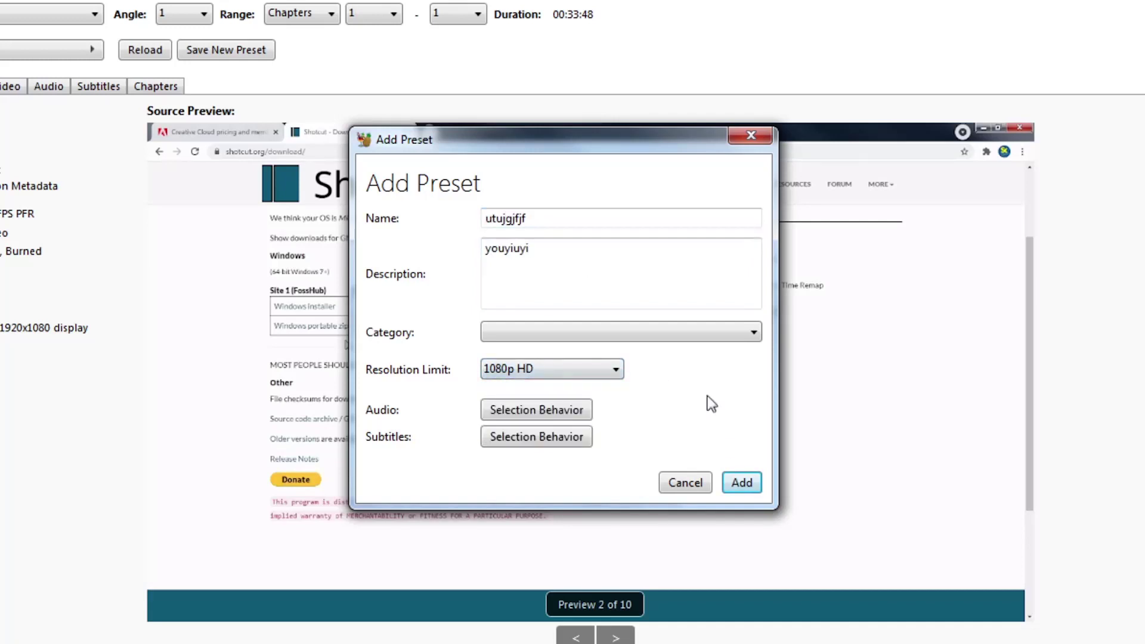
{"action": "left_click", "coordinate": [706, 478]}
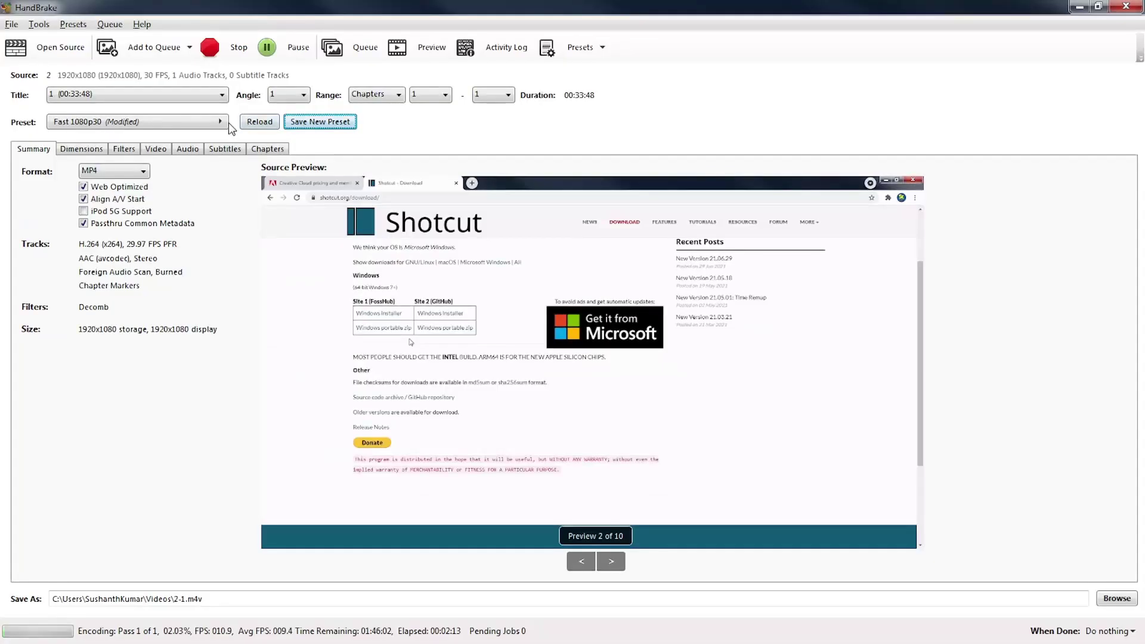
{"action": "left_click", "coordinate": [228, 123]}
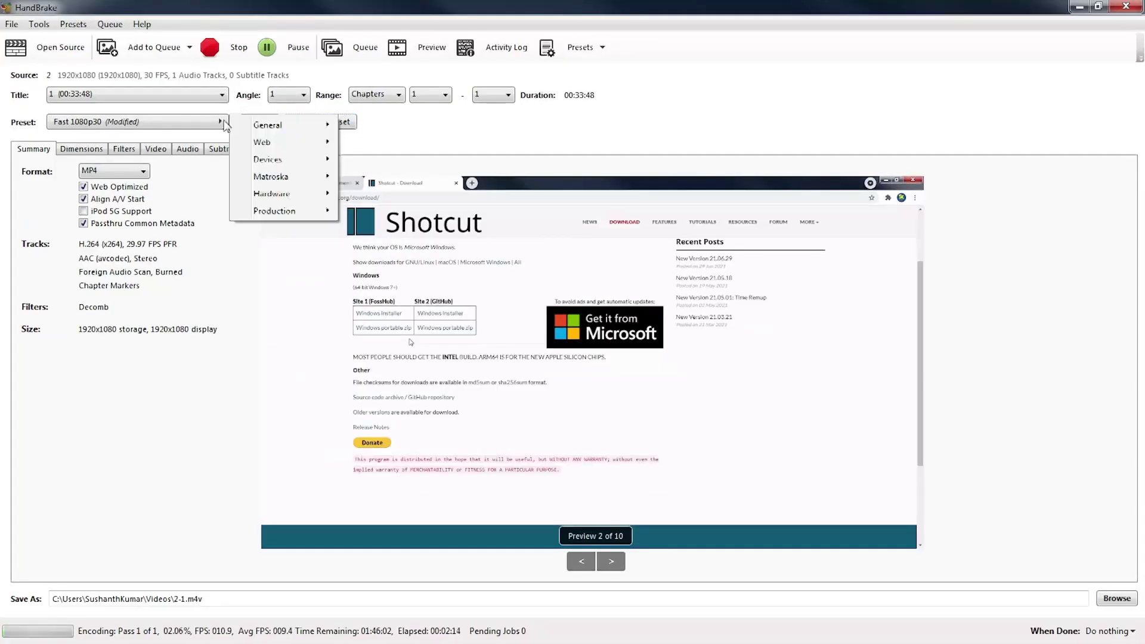
{"action": "left_click", "coordinate": [223, 121]}
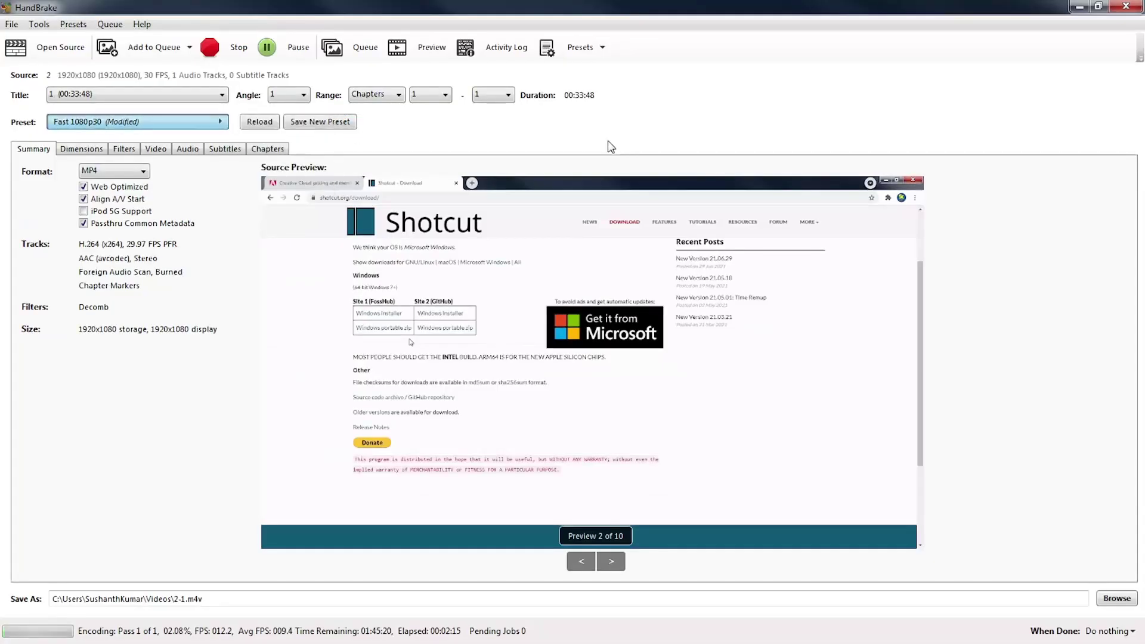